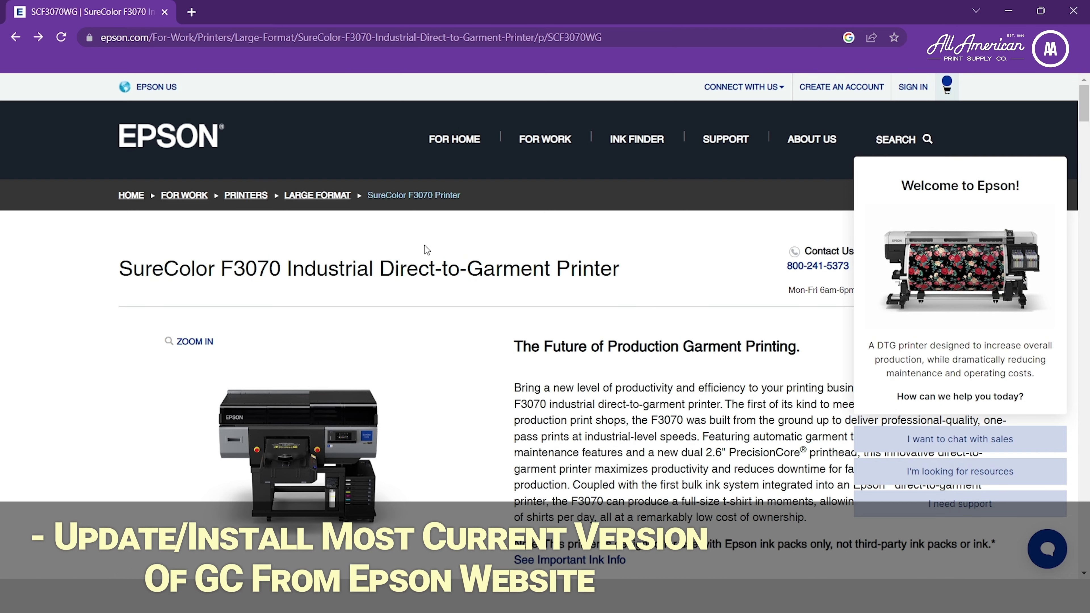
Scroll the SureColor F3070 (SCF3070WG) product page down past the product description.
{"action": "scroll", "coordinate": [424, 246], "scroll_direction": "down", "scroll_amount": 8}
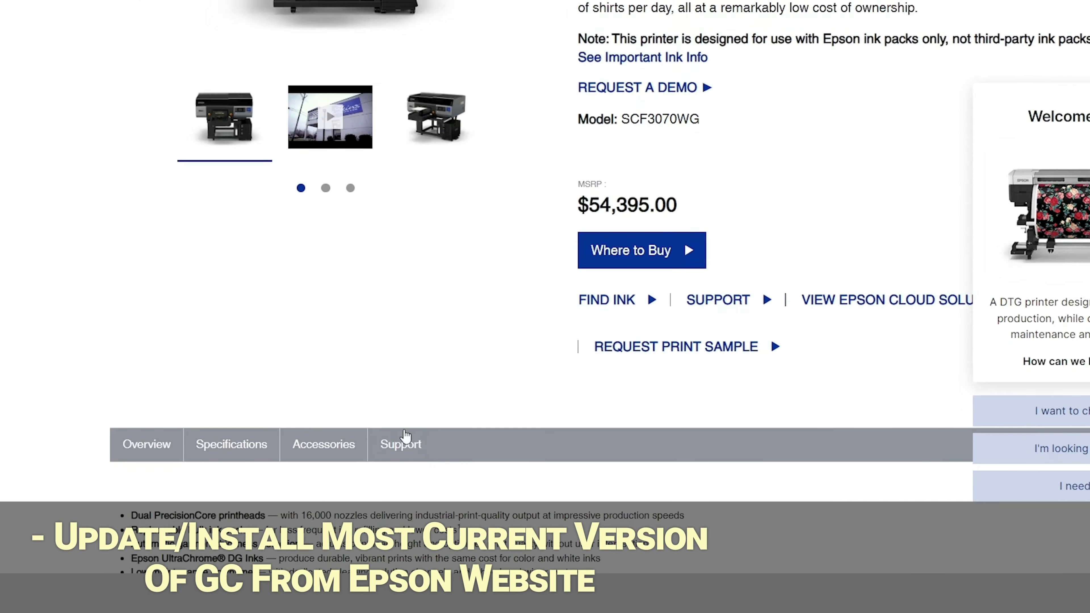
Open the F3070's Drivers & Downloads and expand Utilities to reveal Garment Creator v1.2.0.
{"action": "left_click", "coordinate": [362, 468]}
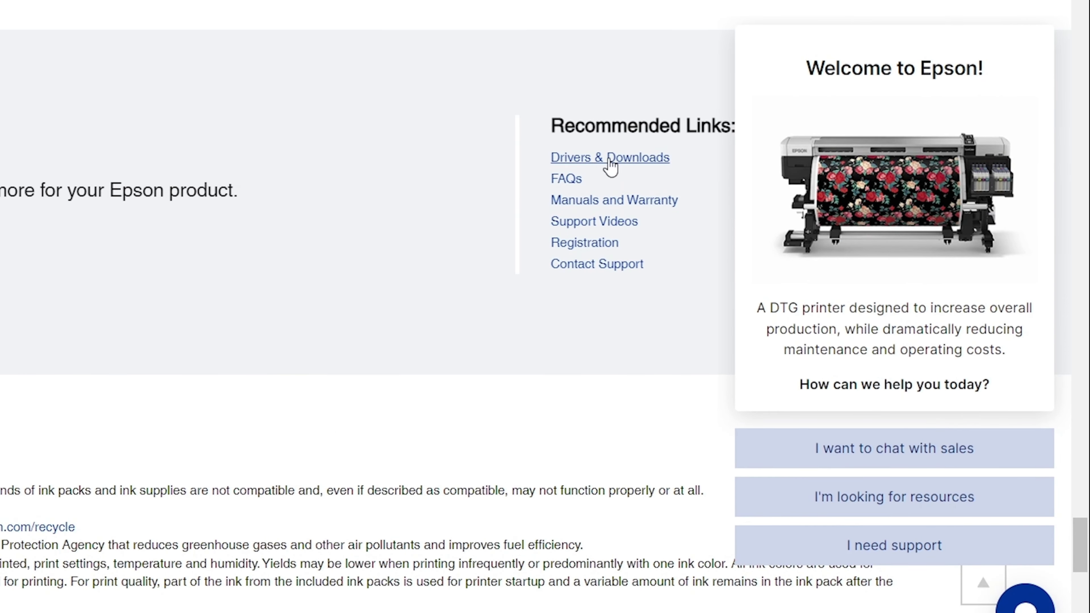
{"action": "left_click", "coordinate": [610, 165]}
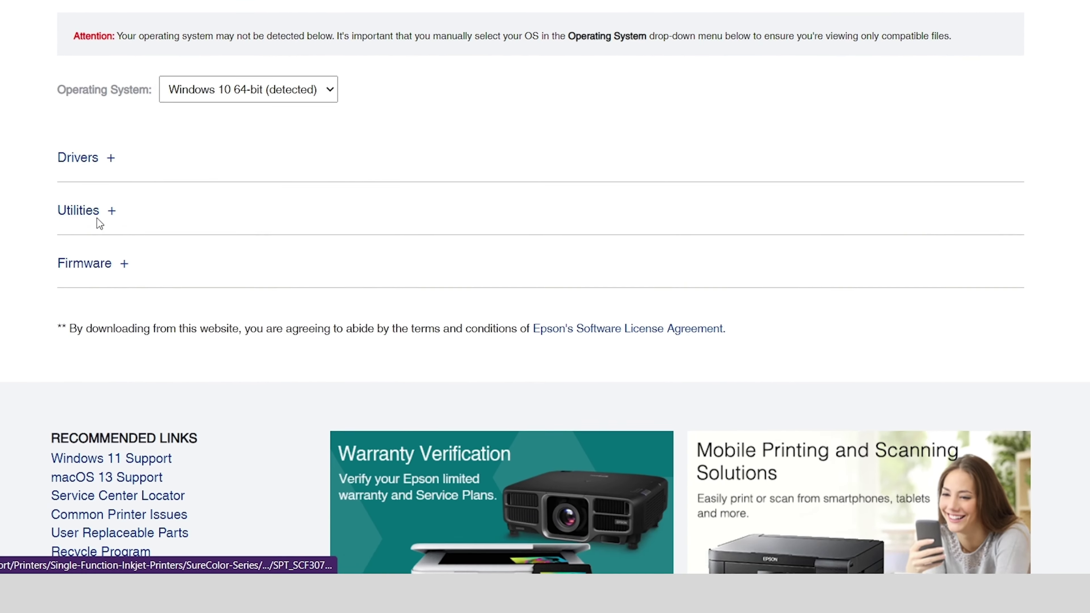
{"action": "left_click", "coordinate": [97, 333]}
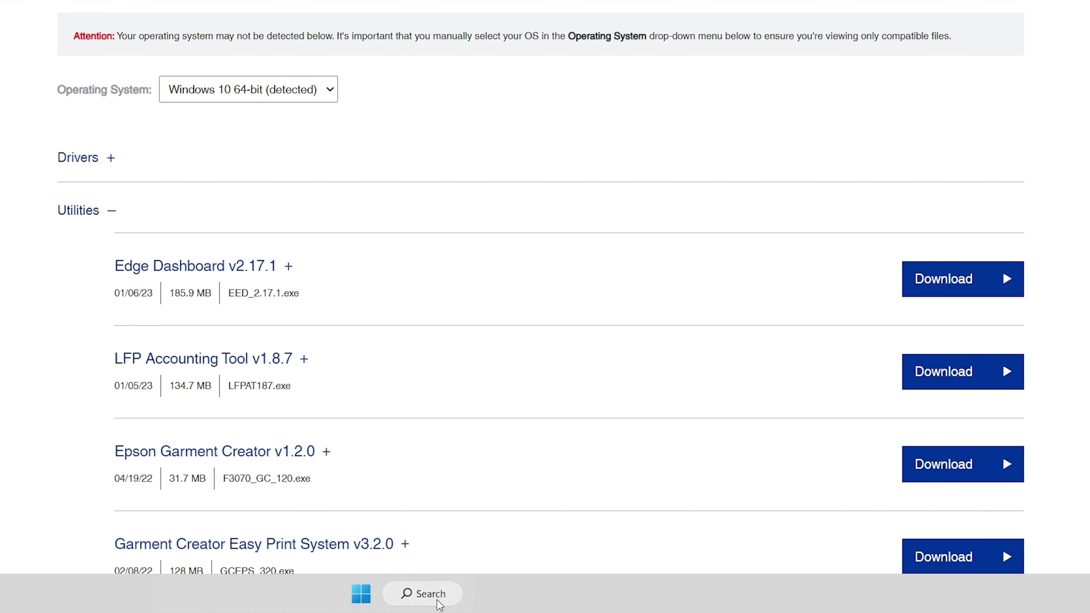
{"action": "left_click", "coordinate": [429, 595]}
{"action": "type", "text": "garm"}
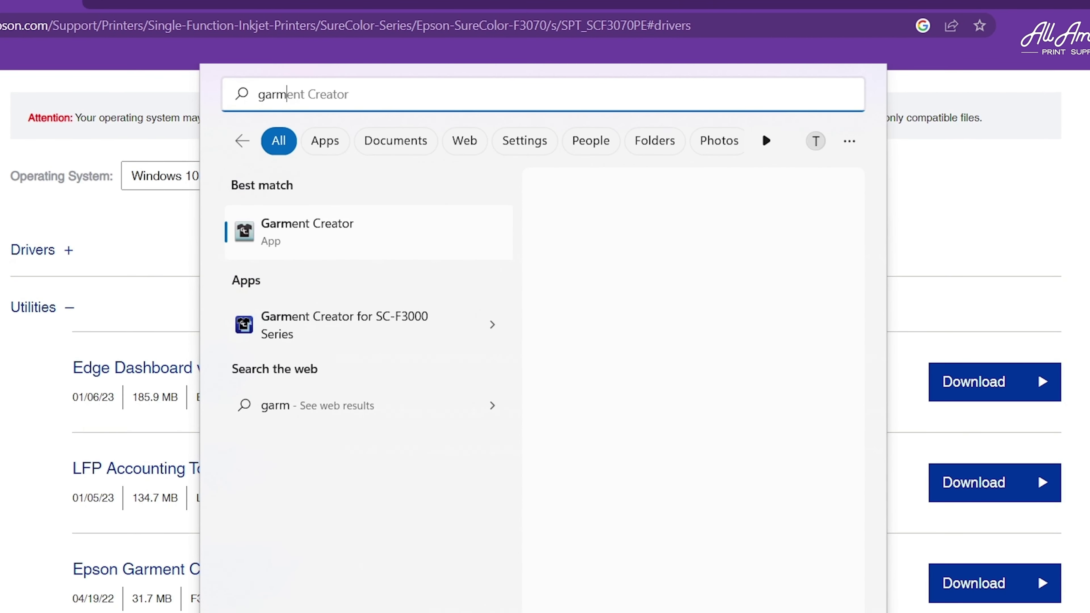
{"action": "type", "text": "ent creator"}
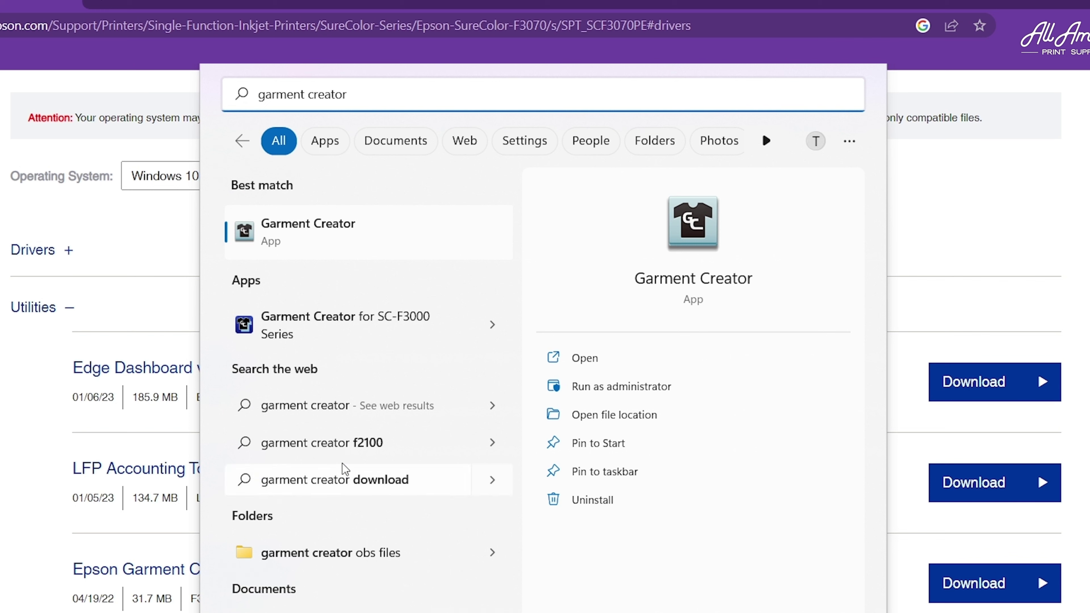
{"action": "left_click", "coordinate": [329, 344]}
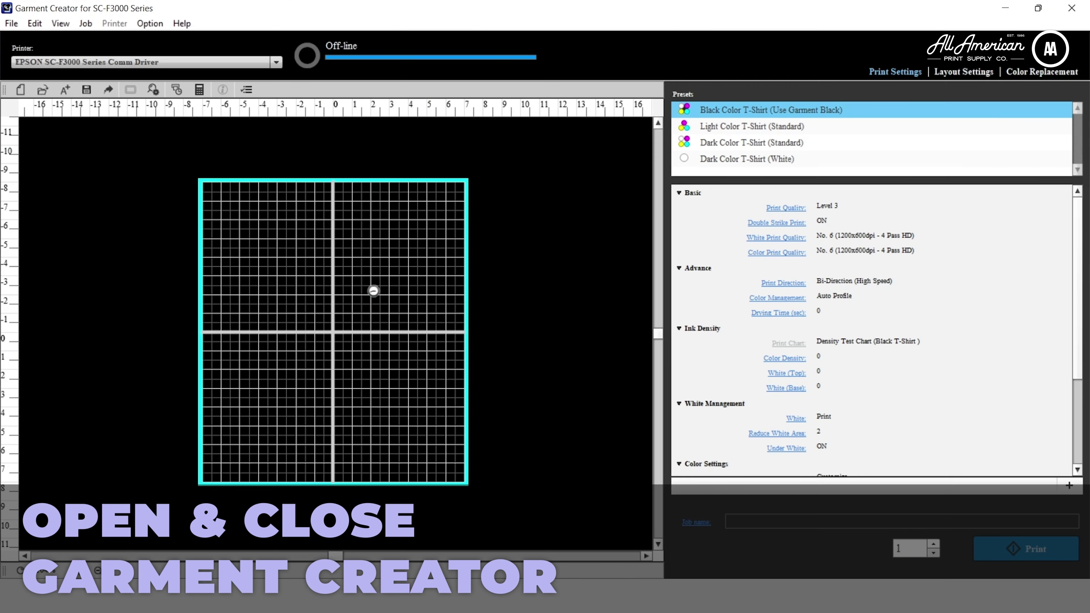
{"action": "left_click", "coordinate": [1075, 16]}
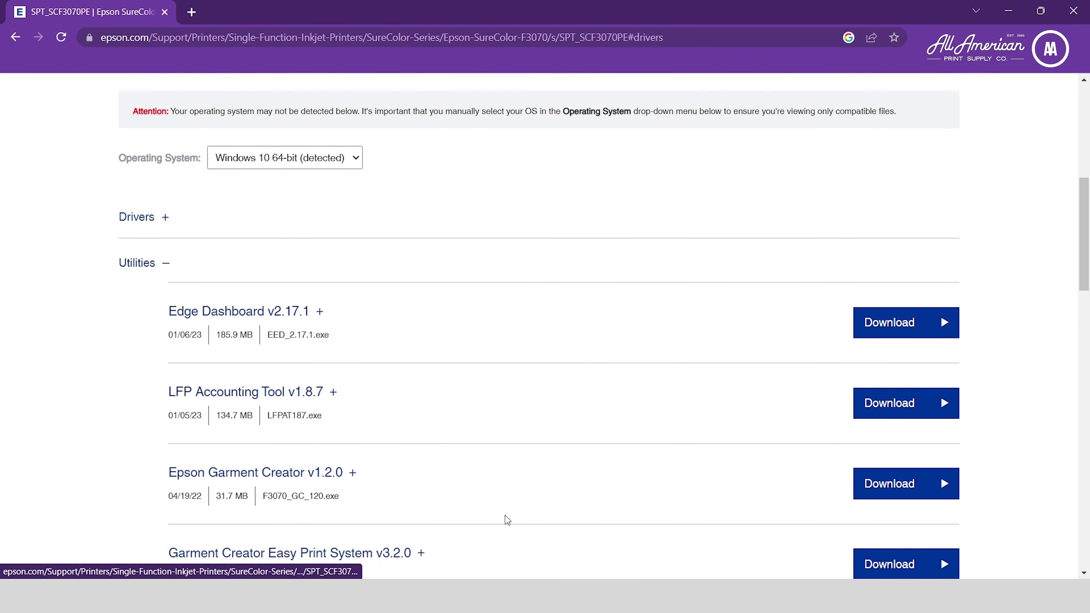
In Control Panel's Appearance and Personalization, choose 'Show hidden files, folders, and drives' and confirm.
{"action": "left_click", "coordinate": [446, 596]}
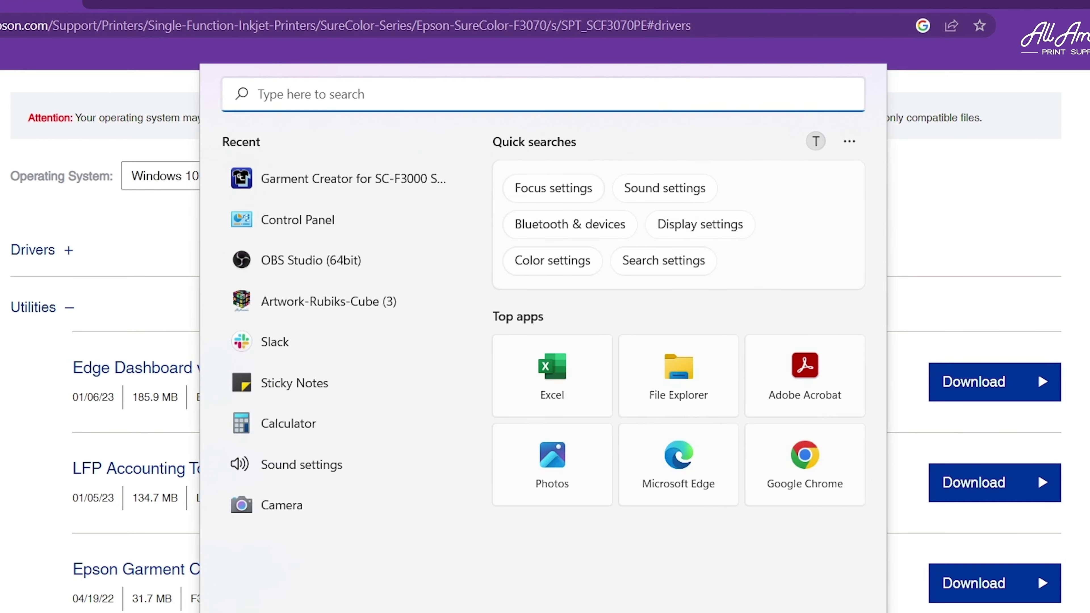
{"action": "type", "text": "co"}
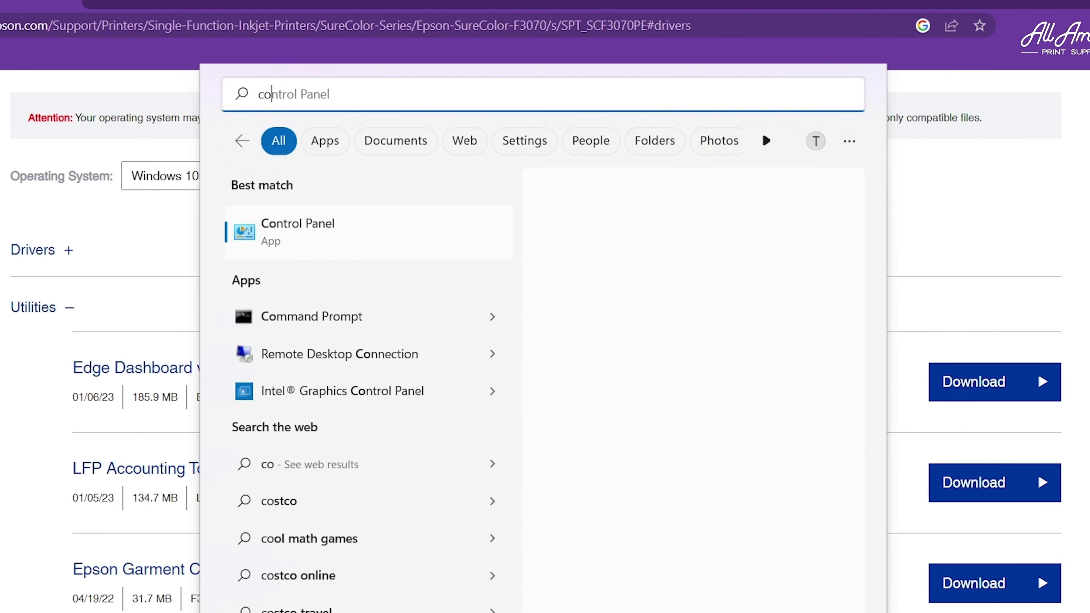
{"action": "type", "text": "ntrol panel"}
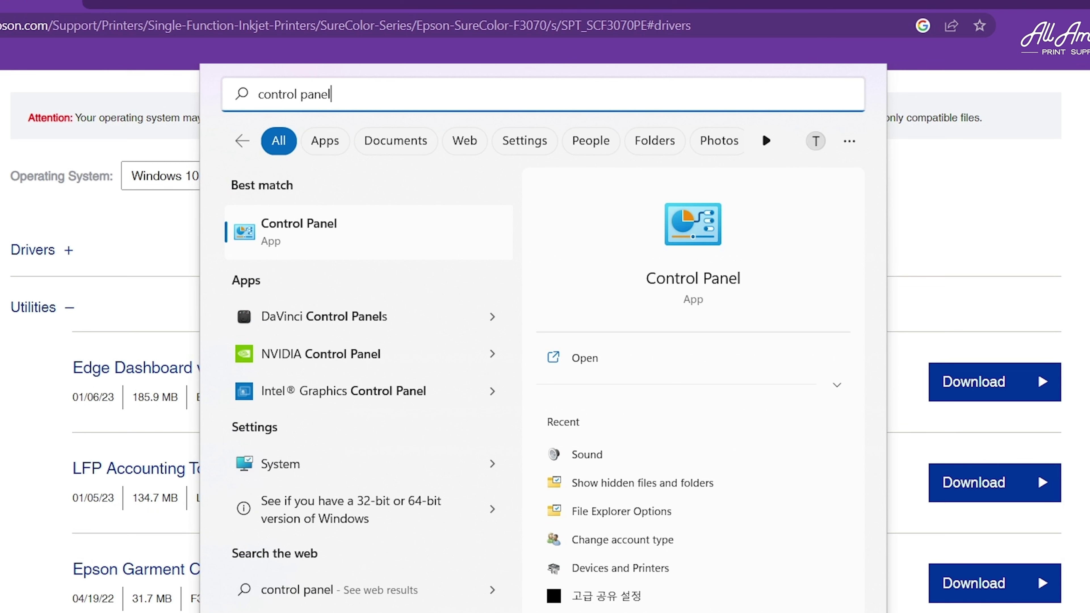
{"action": "left_click", "coordinate": [387, 236]}
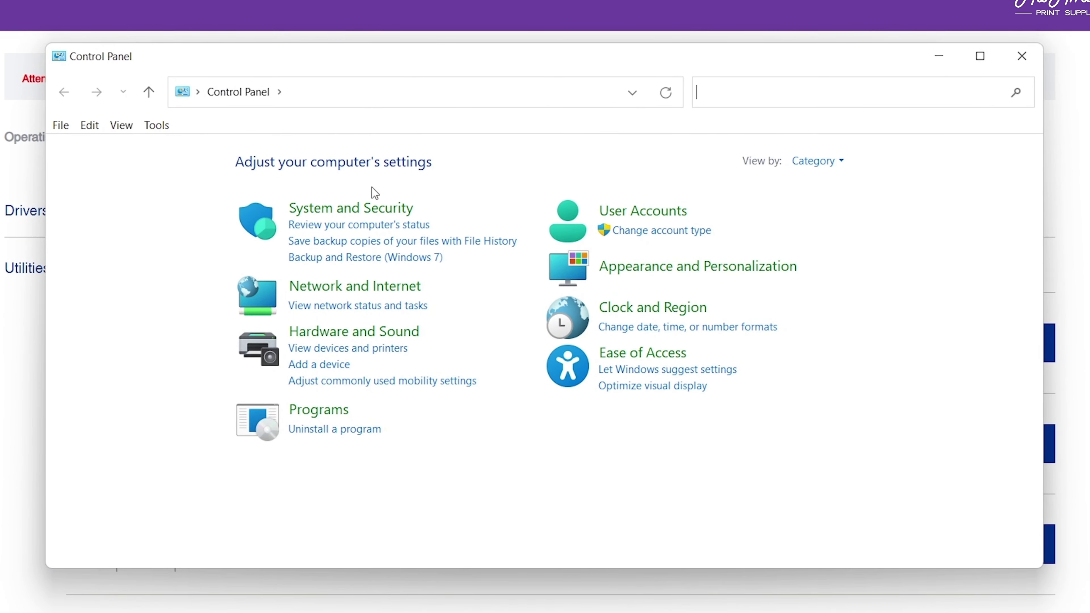
{"action": "left_click", "coordinate": [752, 267]}
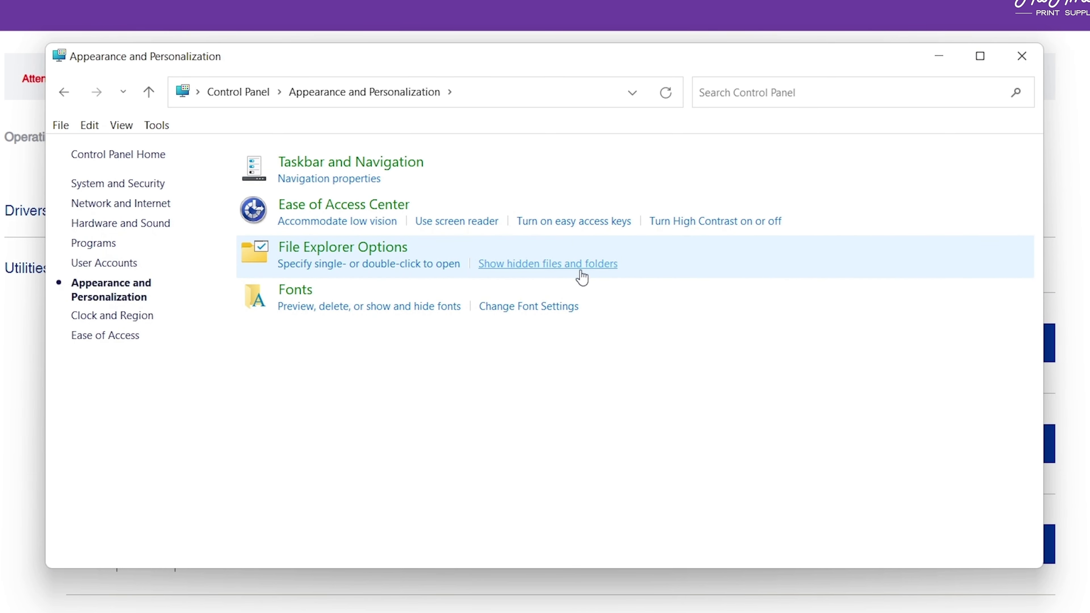
{"action": "left_click", "coordinate": [557, 268]}
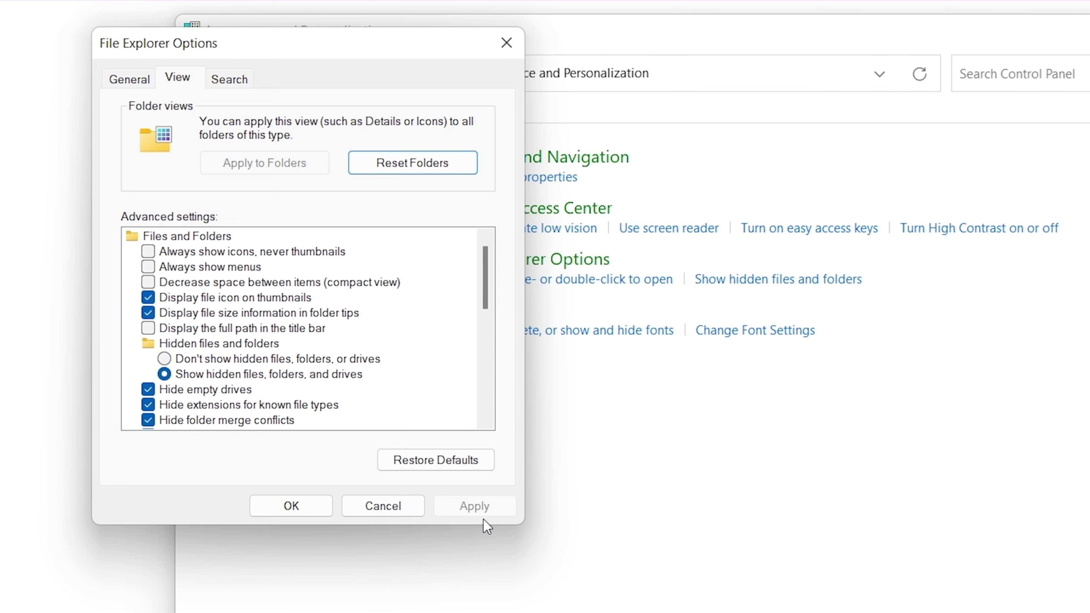
{"action": "left_click", "coordinate": [285, 511]}
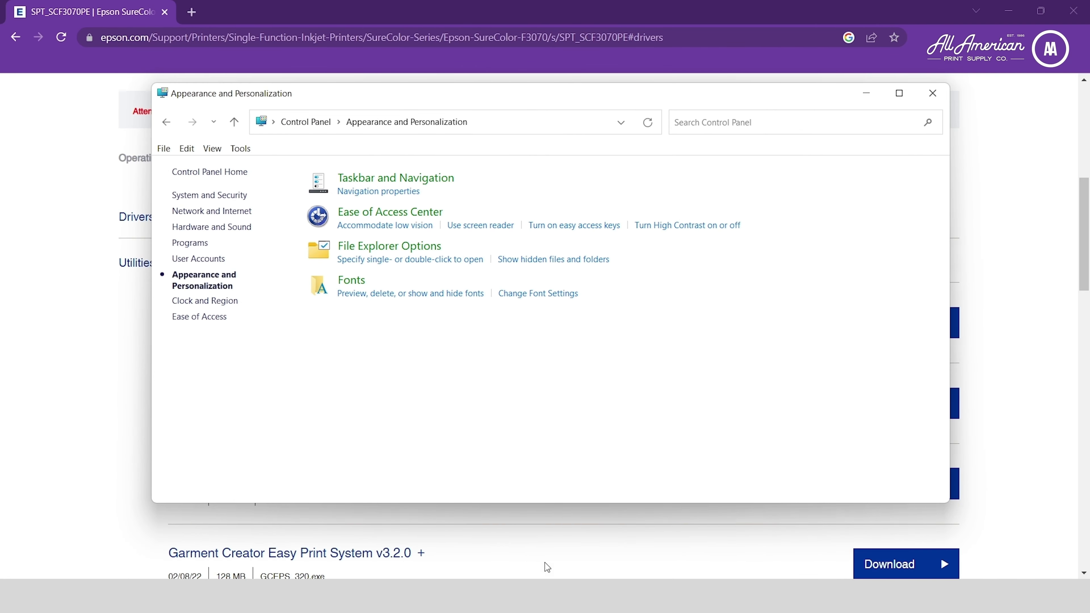
Browse from This PC through C:\Users\your account\AppData\Roaming into com.epson.GarmentCreatorF3000.
{"action": "left_click", "coordinate": [572, 598]}
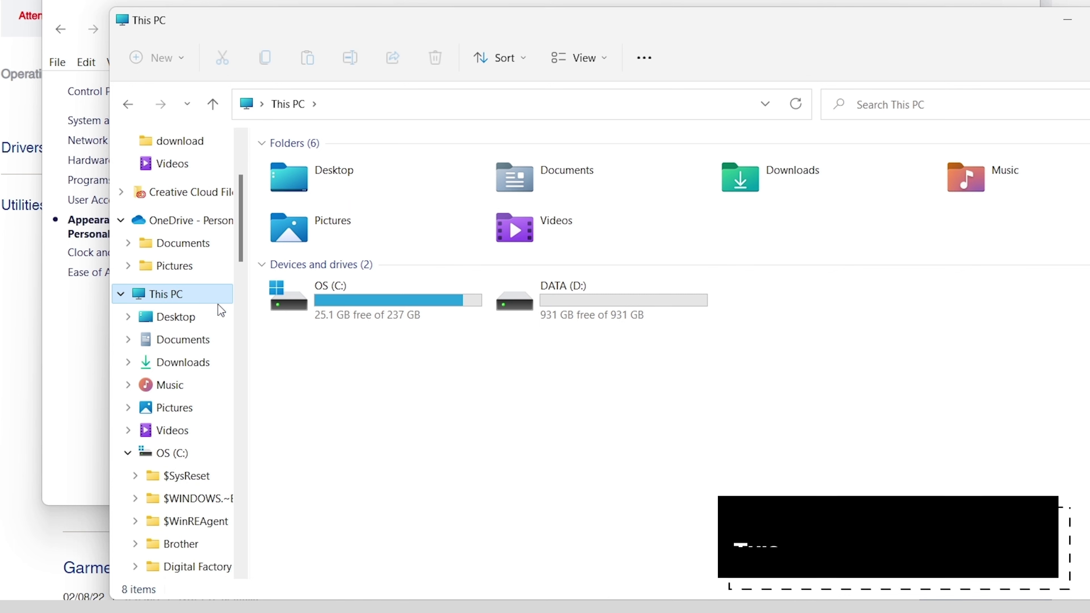
{"action": "double_click", "coordinate": [332, 309]}
{"action": "scroll", "coordinate": [332, 309], "scroll_direction": "down", "scroll_amount": 5}
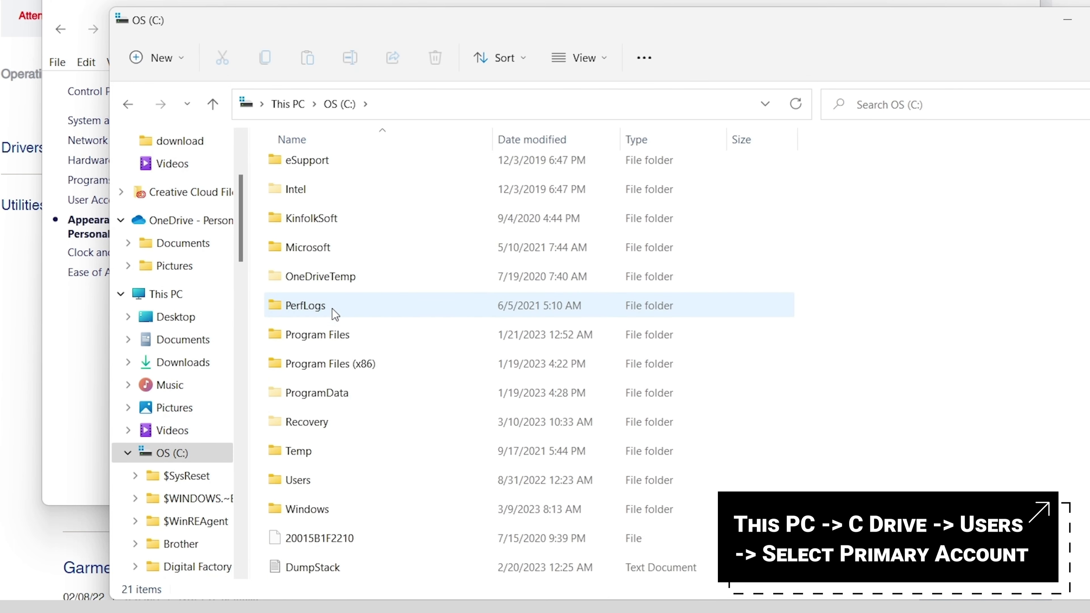
{"action": "double_click", "coordinate": [361, 481]}
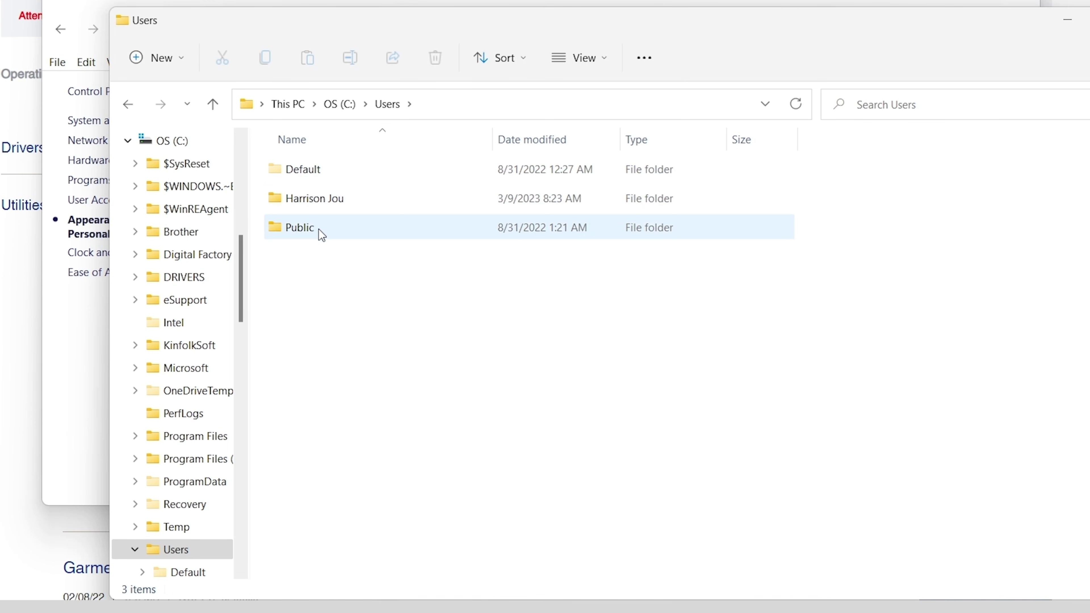
{"action": "left_click", "coordinate": [382, 209]}
{"action": "double_click", "coordinate": [382, 208]}
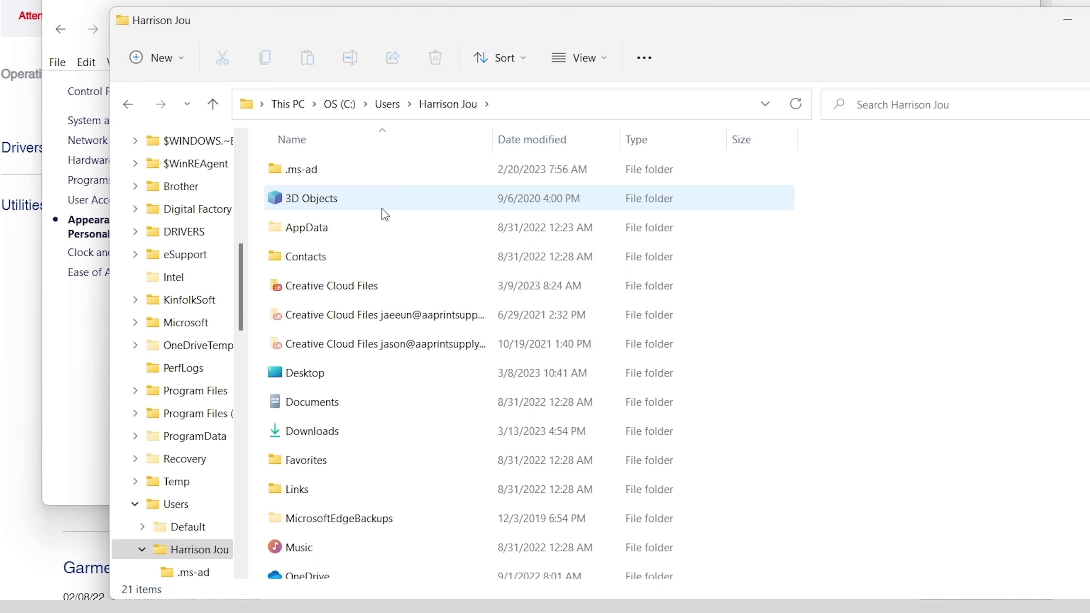
{"action": "double_click", "coordinate": [365, 231]}
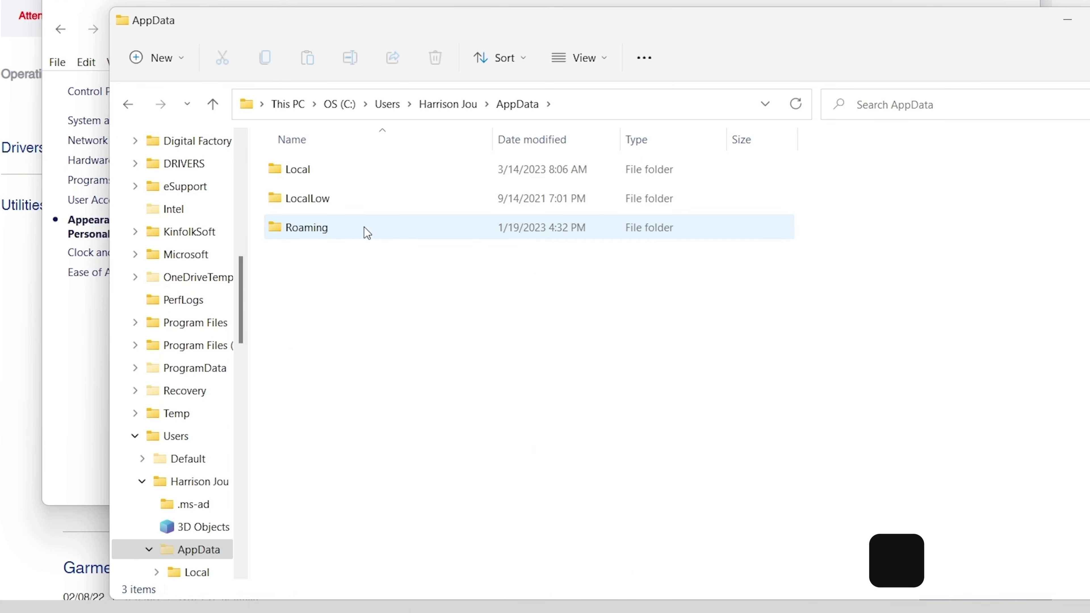
{"action": "double_click", "coordinate": [367, 232]}
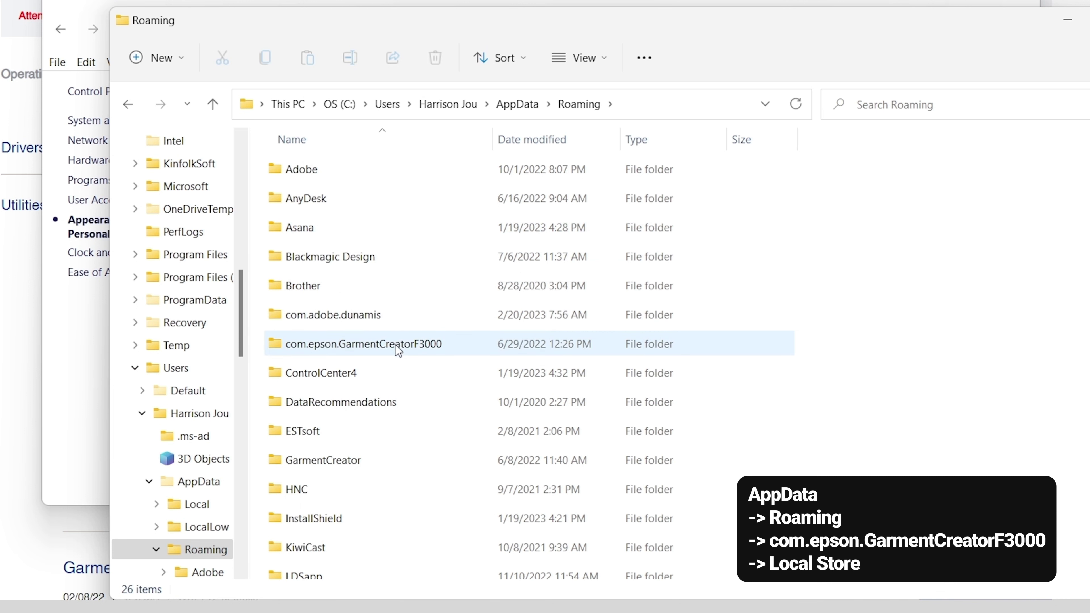
{"action": "double_click", "coordinate": [466, 347]}
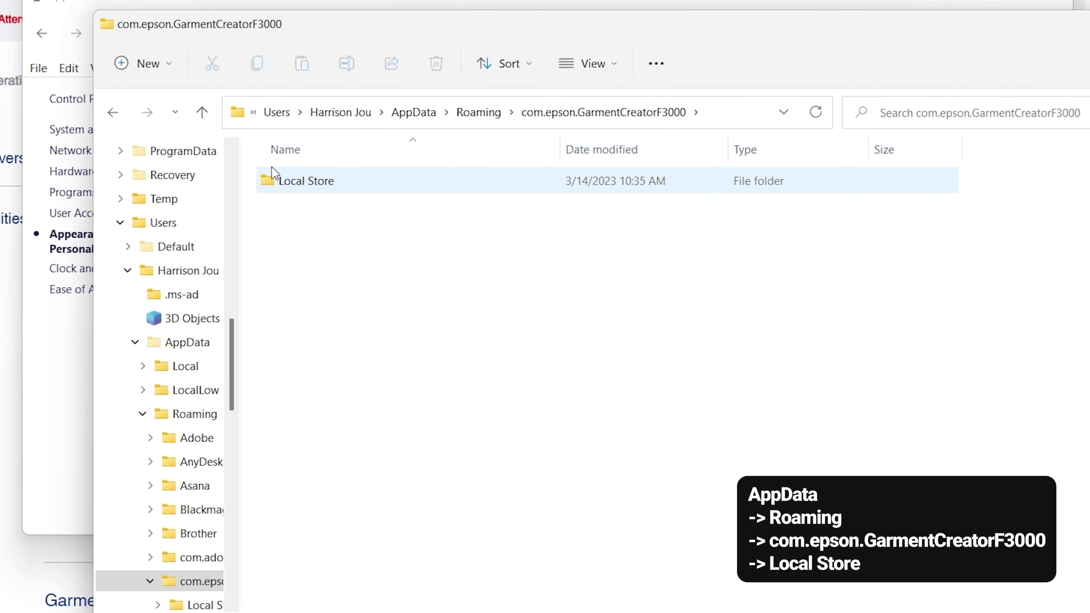
In Local Store, copy GarmentCreatorInterface and paste a duplicate beside the original.
{"action": "double_click", "coordinate": [397, 229]}
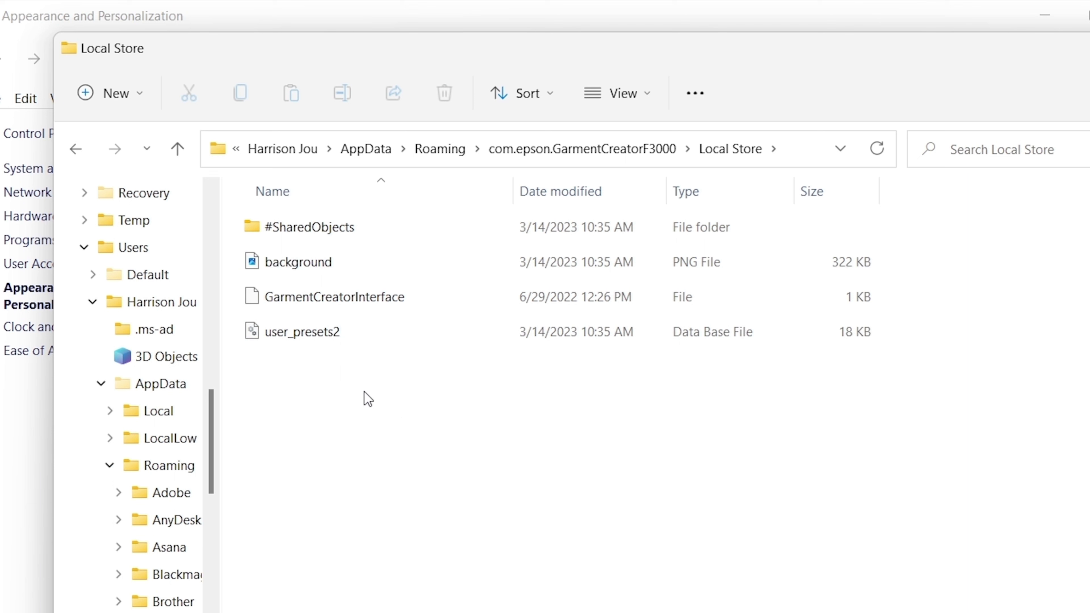
{"action": "mouse_move", "coordinate": [438, 309]}
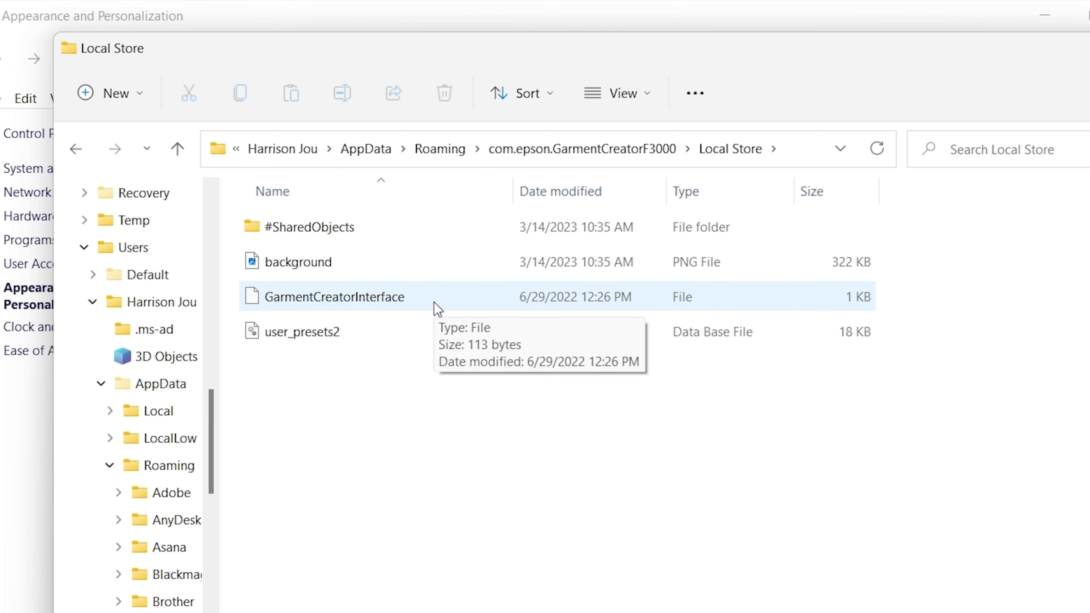
{"action": "left_click", "coordinate": [451, 300]}
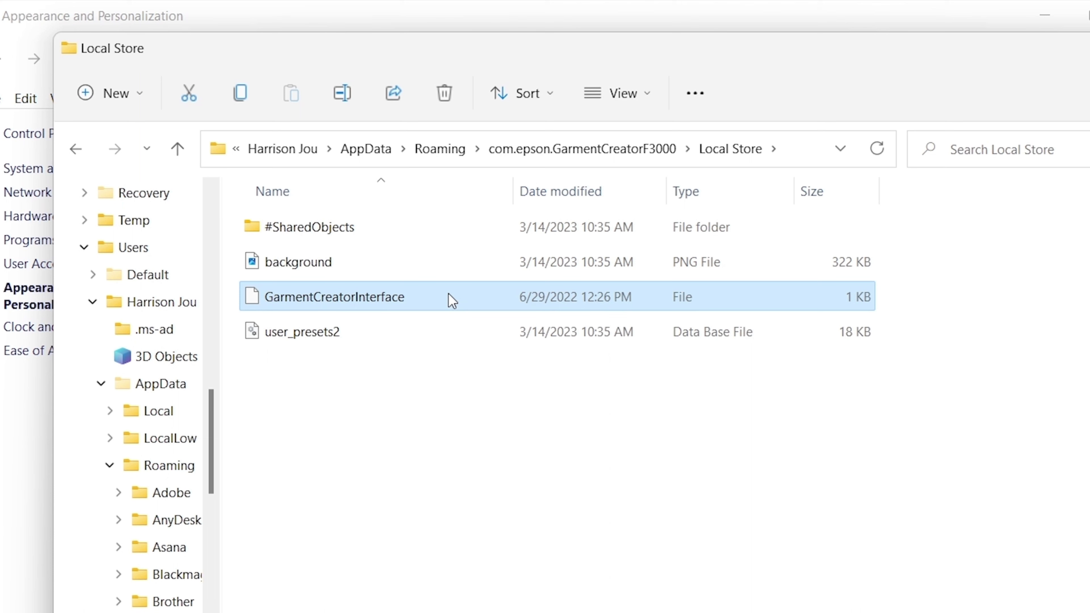
{"action": "right_click", "coordinate": [452, 300]}
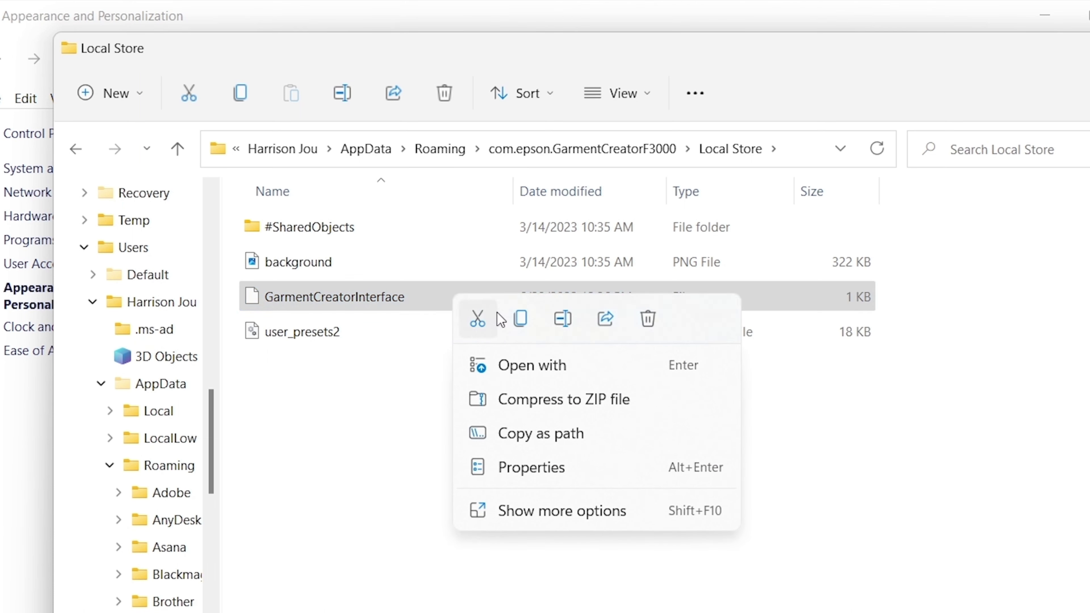
{"action": "left_click", "coordinate": [520, 320]}
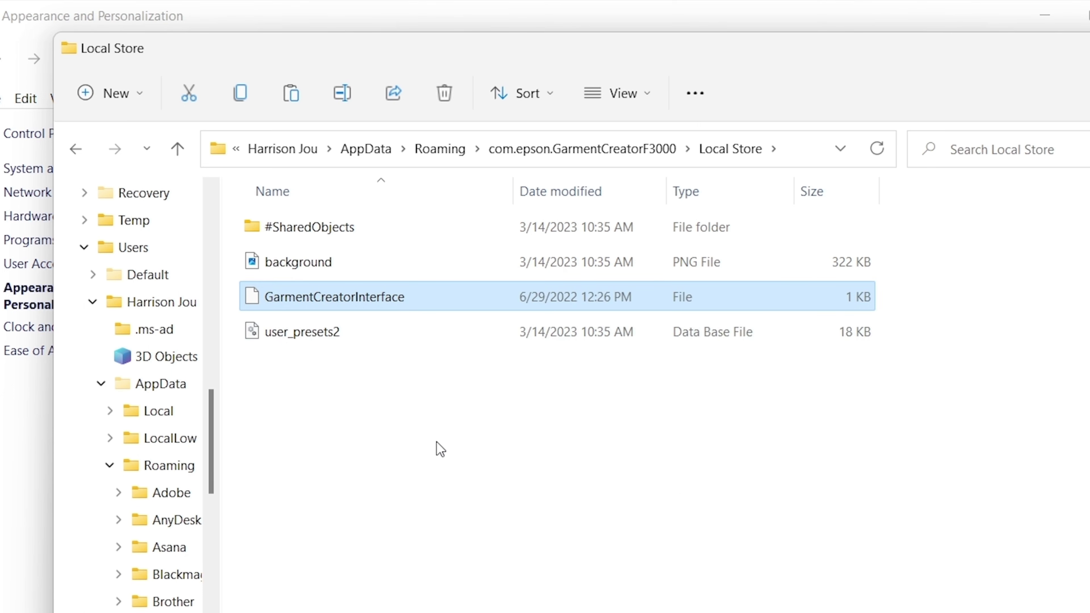
{"action": "right_click", "coordinate": [440, 449]}
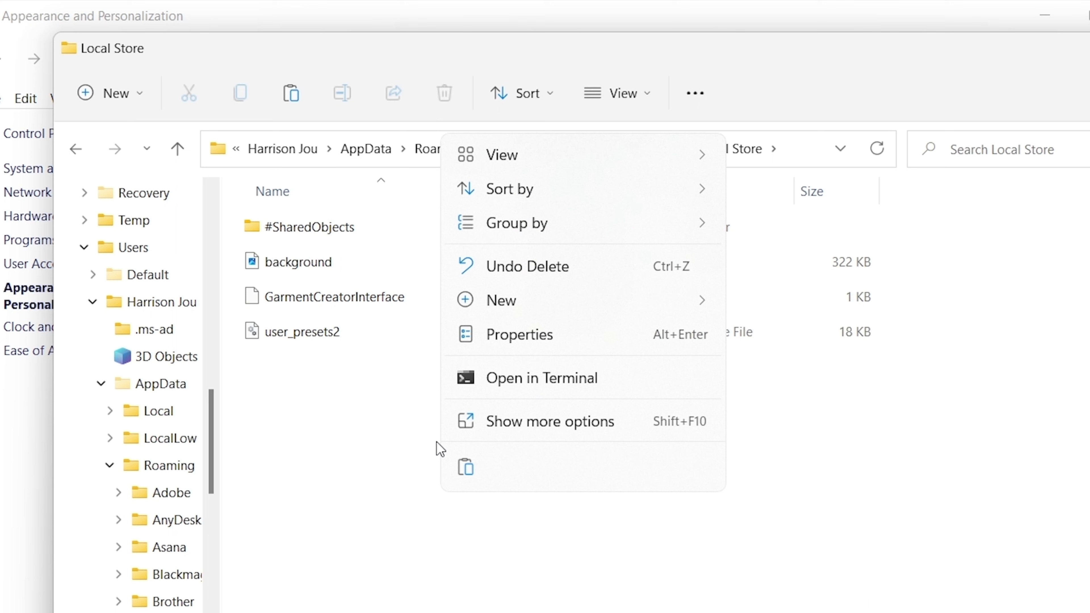
{"action": "left_click", "coordinate": [498, 421]}
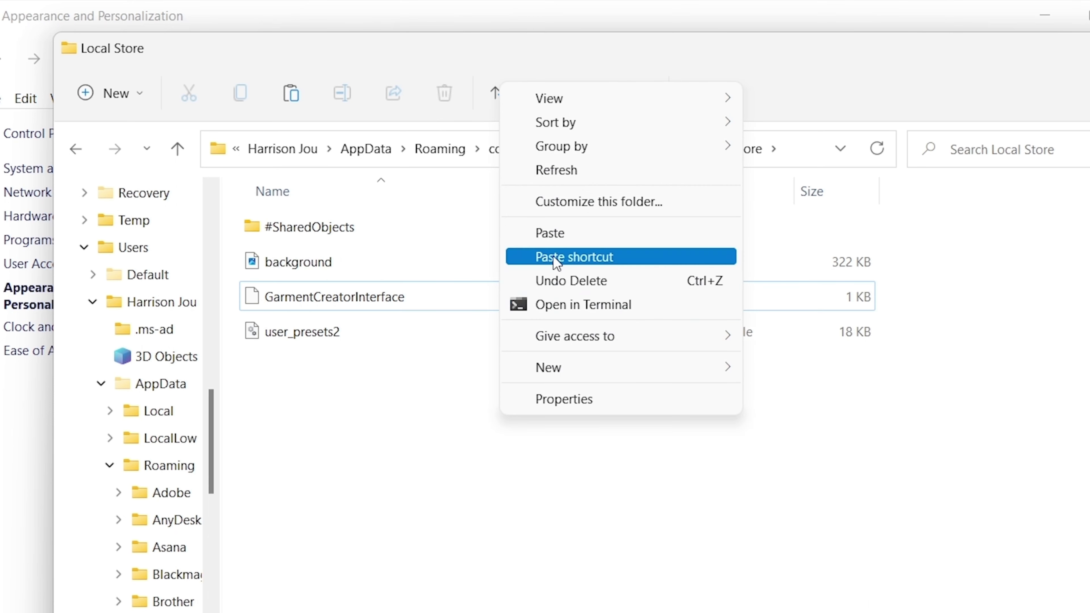
{"action": "left_click", "coordinate": [572, 239]}
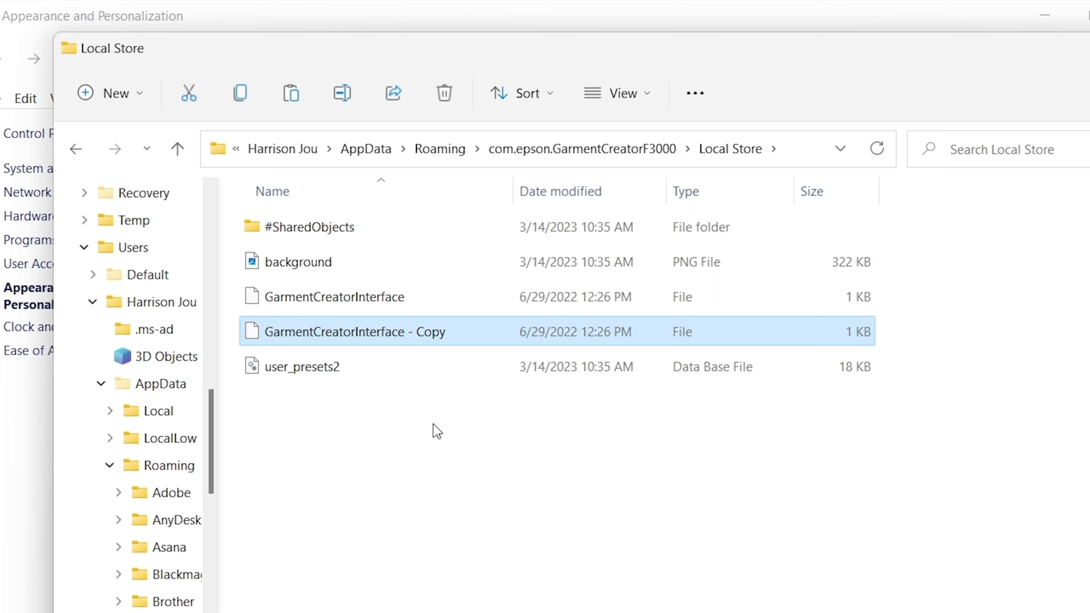
Rename 'GarmentCreatorInterface - Copy' to EnableReverseMode.
{"action": "right_click", "coordinate": [406, 334]}
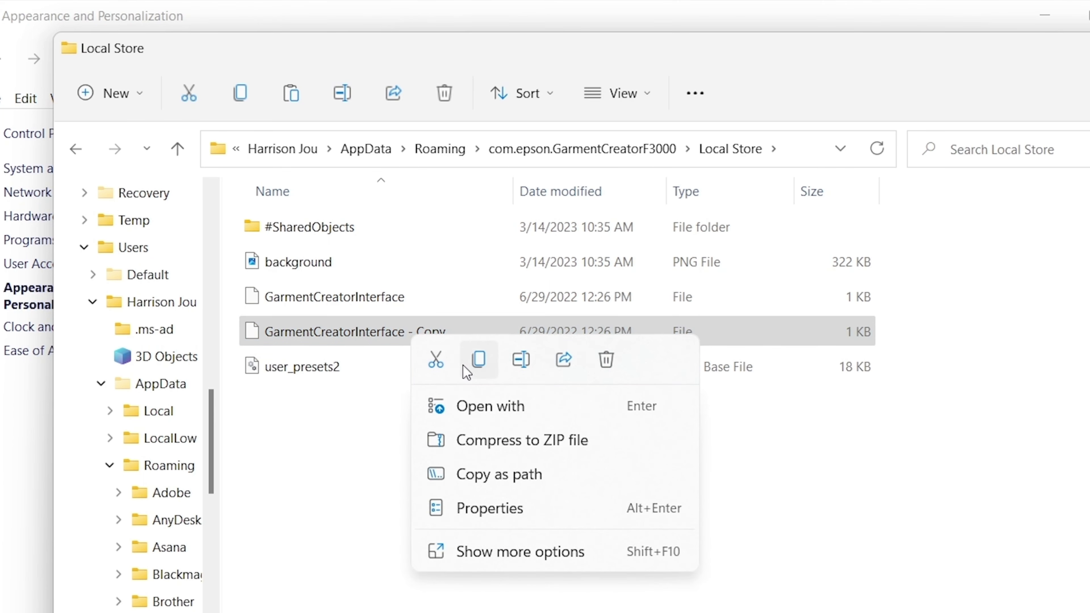
{"action": "left_click", "coordinate": [528, 362]}
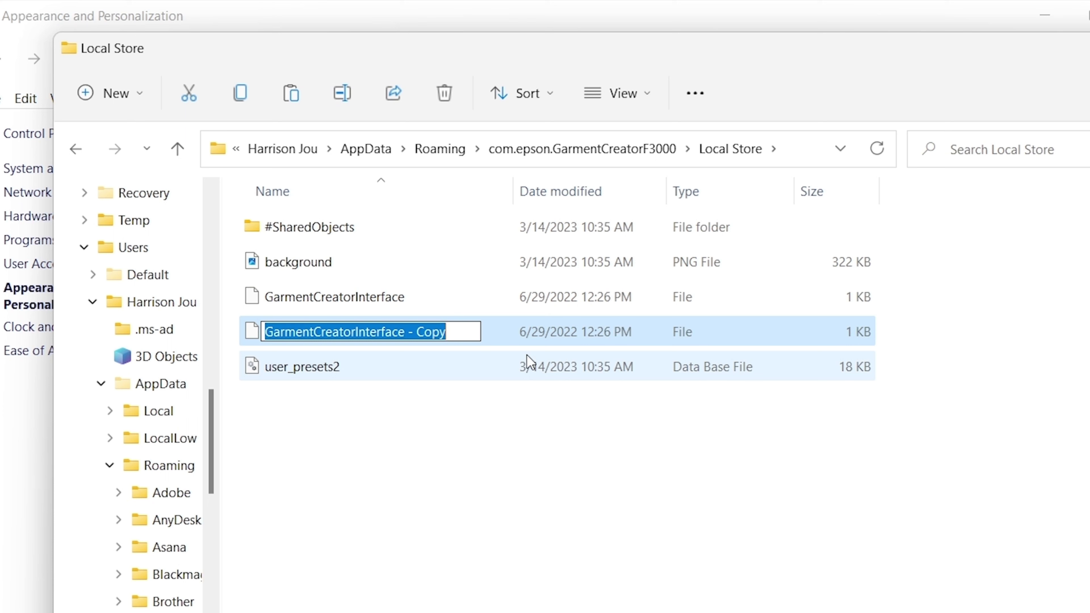
{"action": "type", "text": "Ena"}
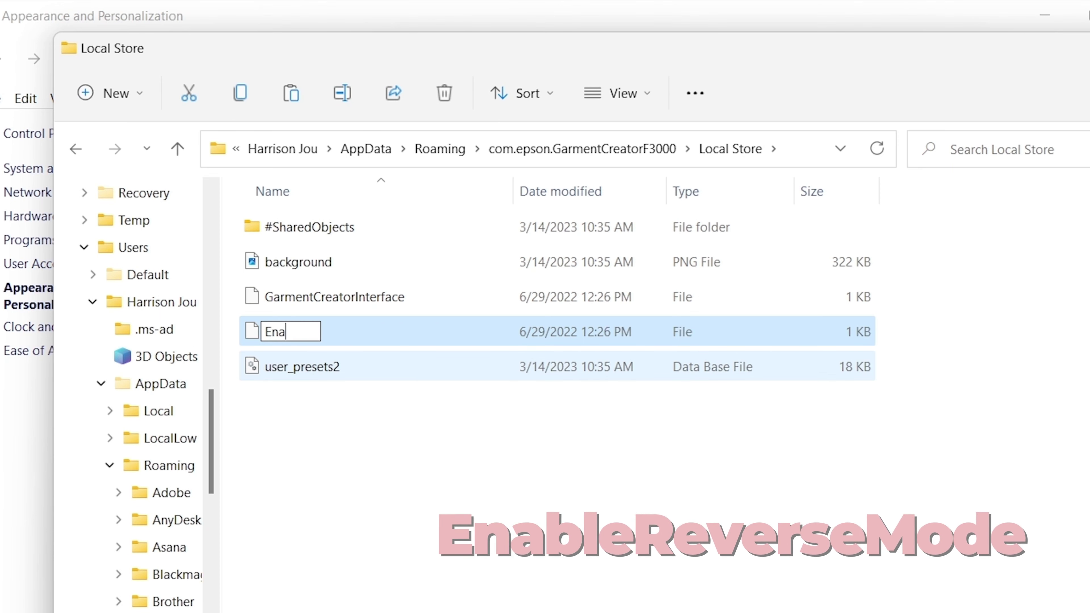
{"action": "type", "text": "bleReverseMode"}
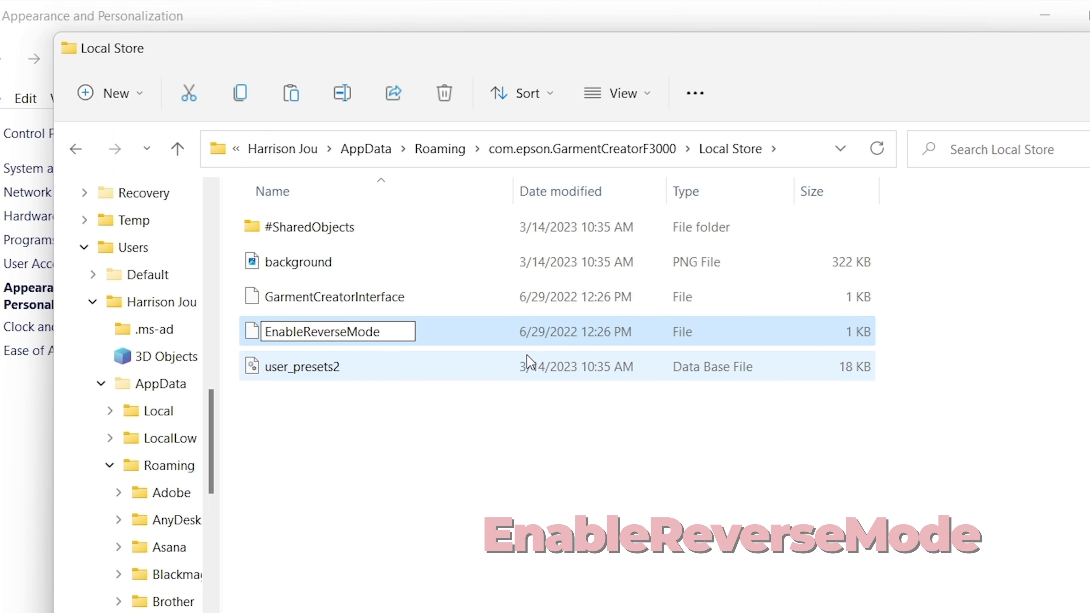
{"action": "key", "text": "Return"}
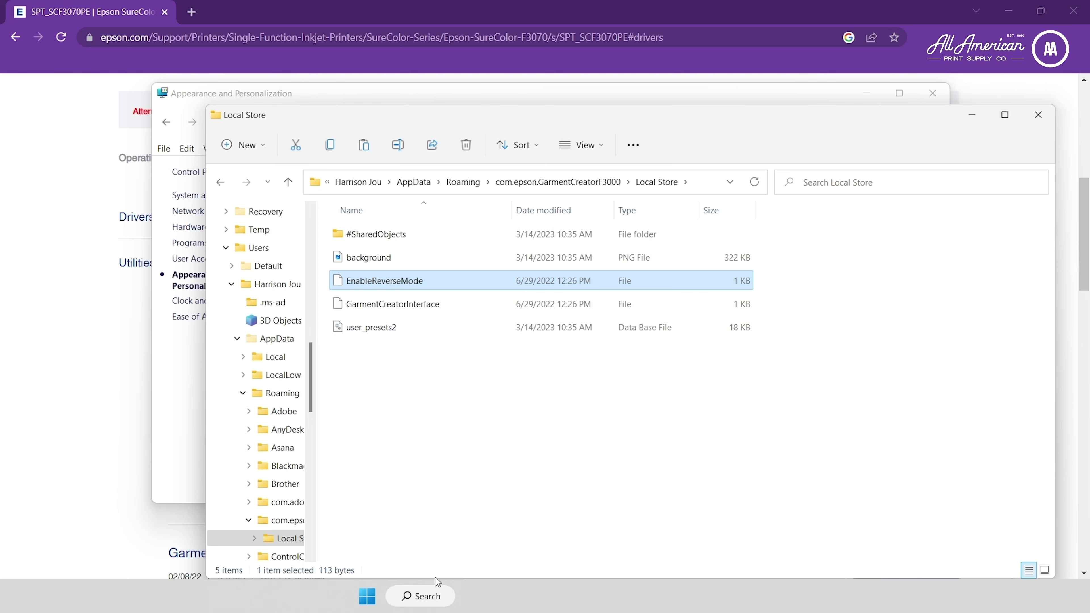
Relaunch Garment Creator for SC-F3000 Series and scroll to the White Management settings.
{"action": "left_click", "coordinate": [431, 597]}
{"action": "type", "text": "garme"}
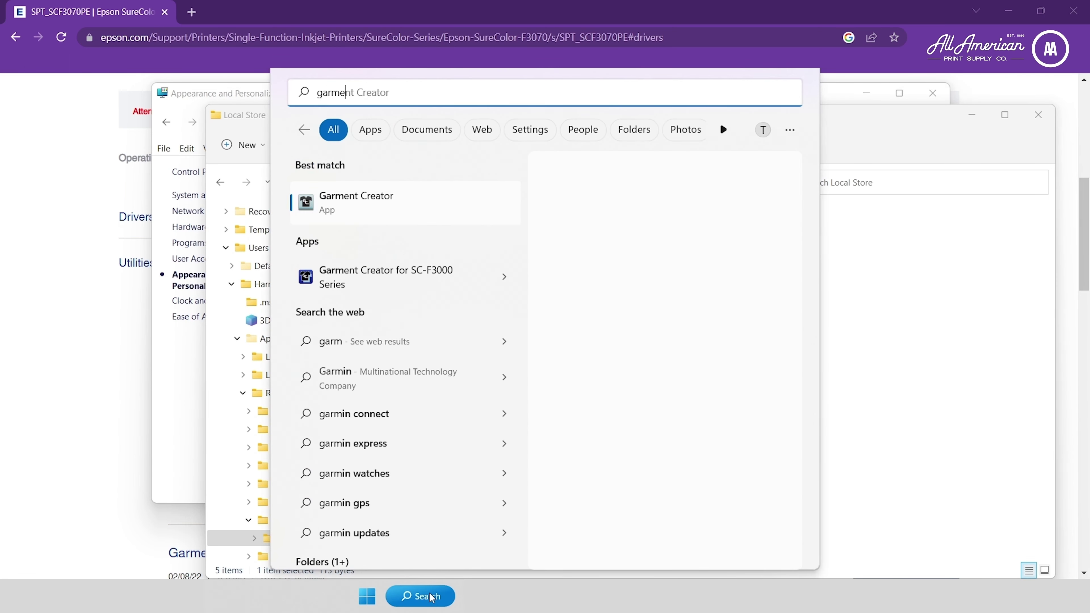
{"action": "type", "text": "nt creator"}
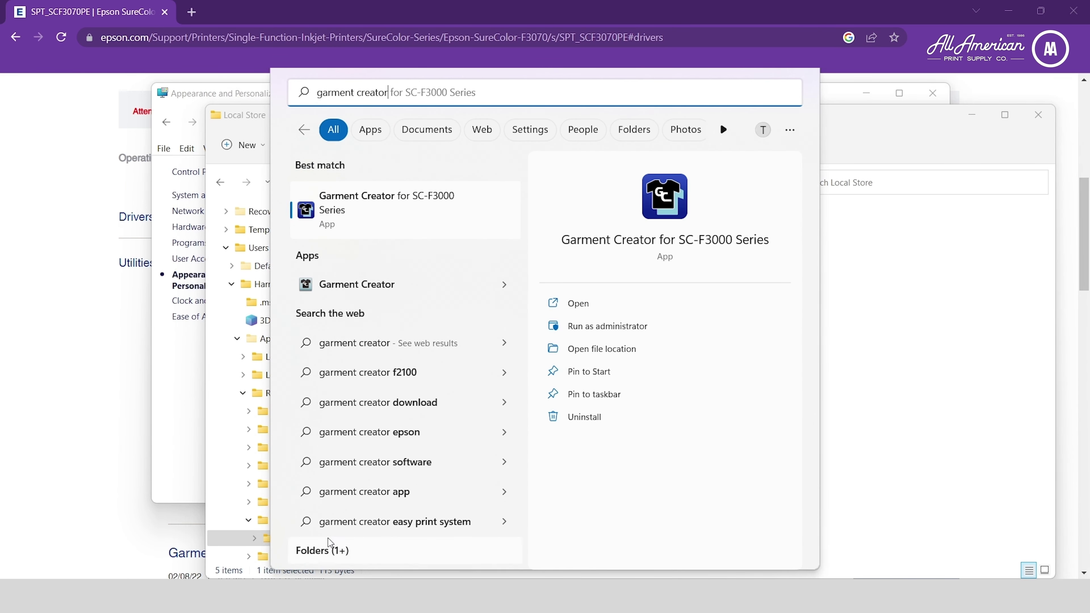
{"action": "left_click", "coordinate": [413, 224]}
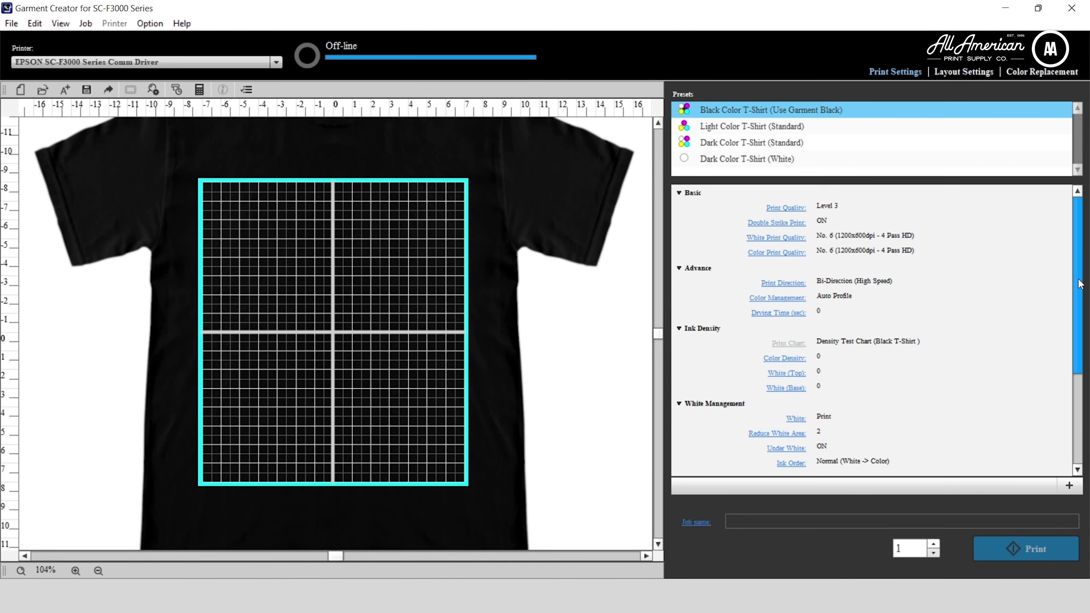
{"action": "scroll", "coordinate": [1068, 295], "scroll_direction": "down", "scroll_amount": 3}
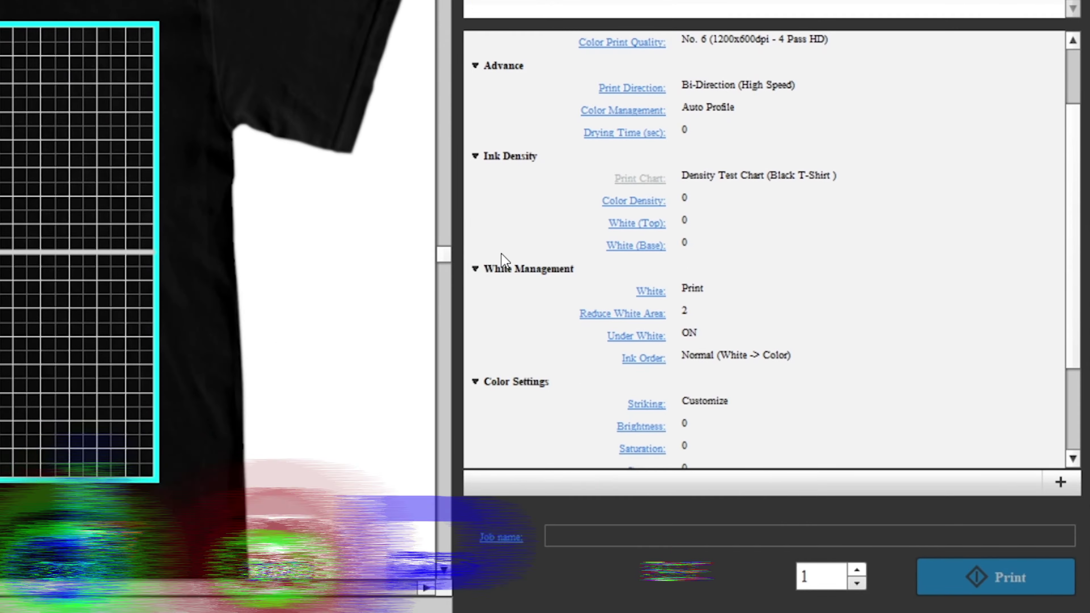
Change the Ink Order under White Management from Normal to Reverse (Color -> White).
{"action": "left_click", "coordinate": [637, 370]}
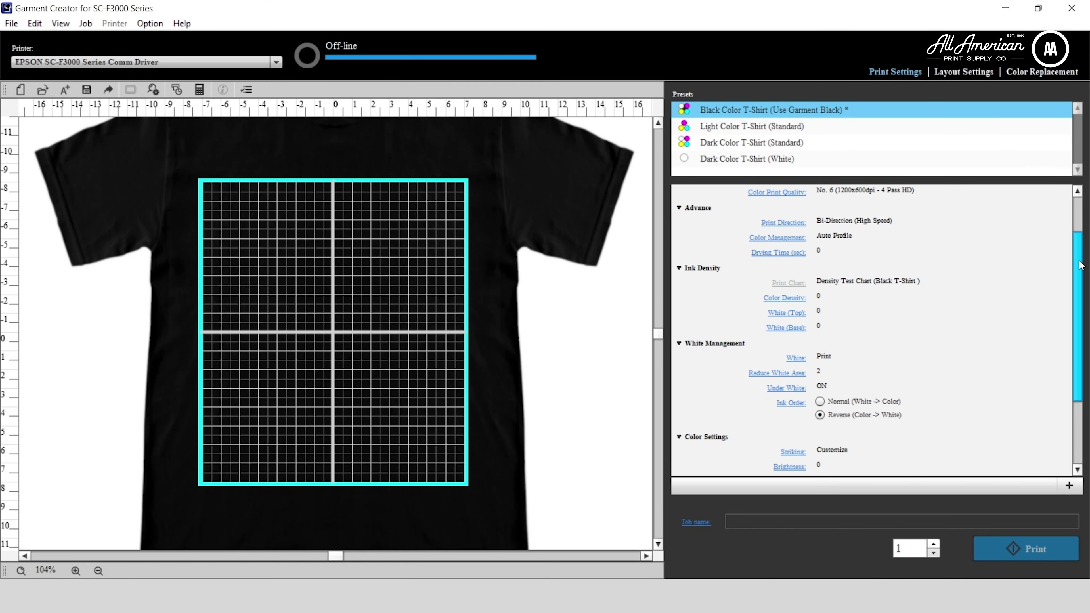
{"action": "left_click_drag", "start_coordinate": [1080, 265], "coordinate": [1079, 195]}
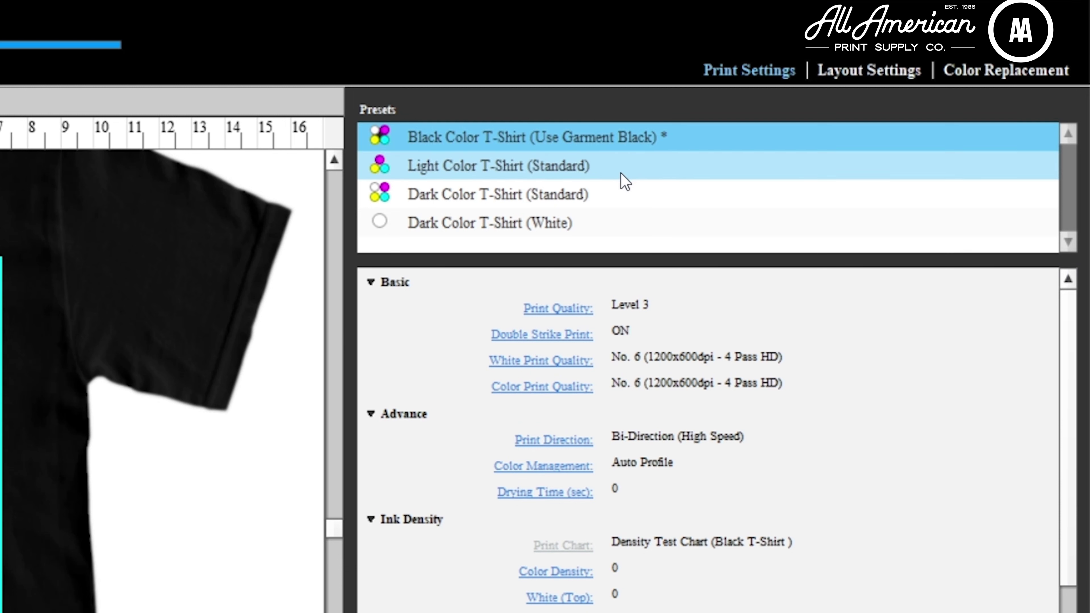
On Dark Color T-Shirt (Standard): Double Strike off, White quality No. 2, Color No. 5, Uni-Direction.
{"action": "left_click", "coordinate": [822, 142]}
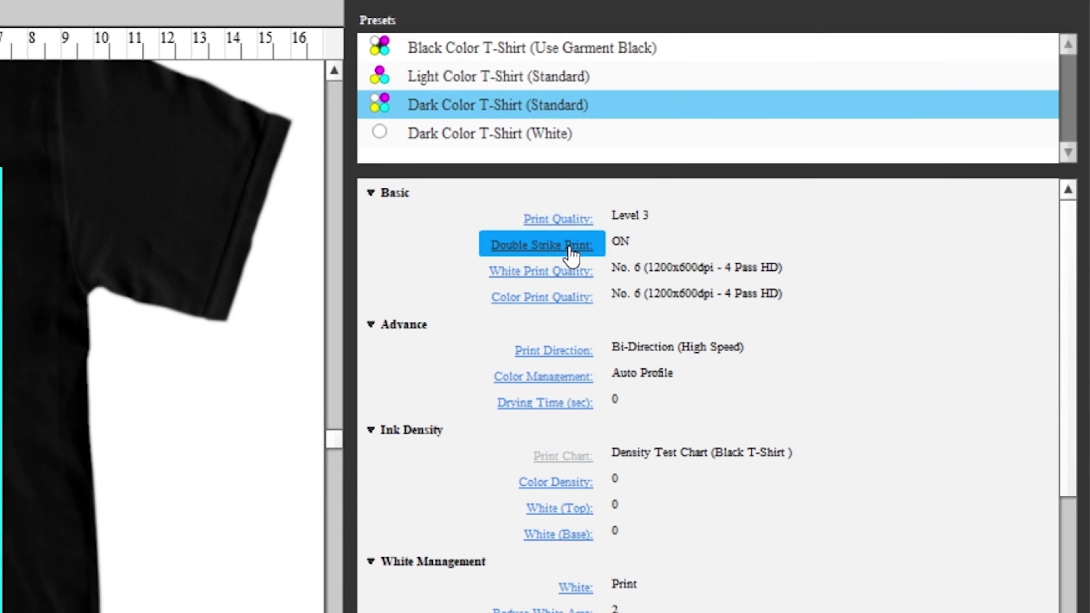
{"action": "left_click", "coordinate": [570, 335]}
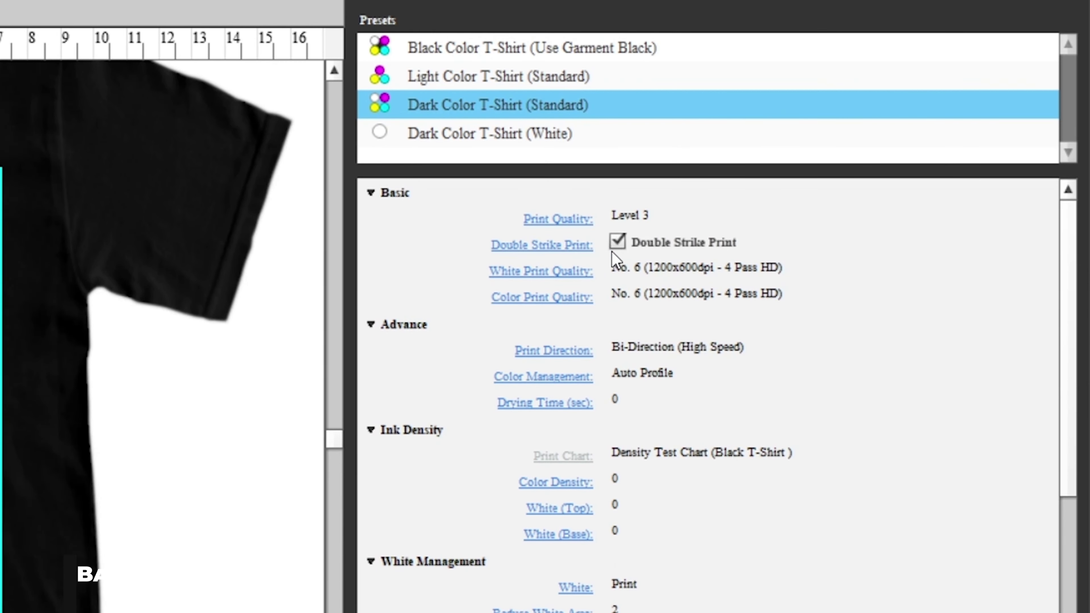
{"action": "left_click", "coordinate": [617, 242]}
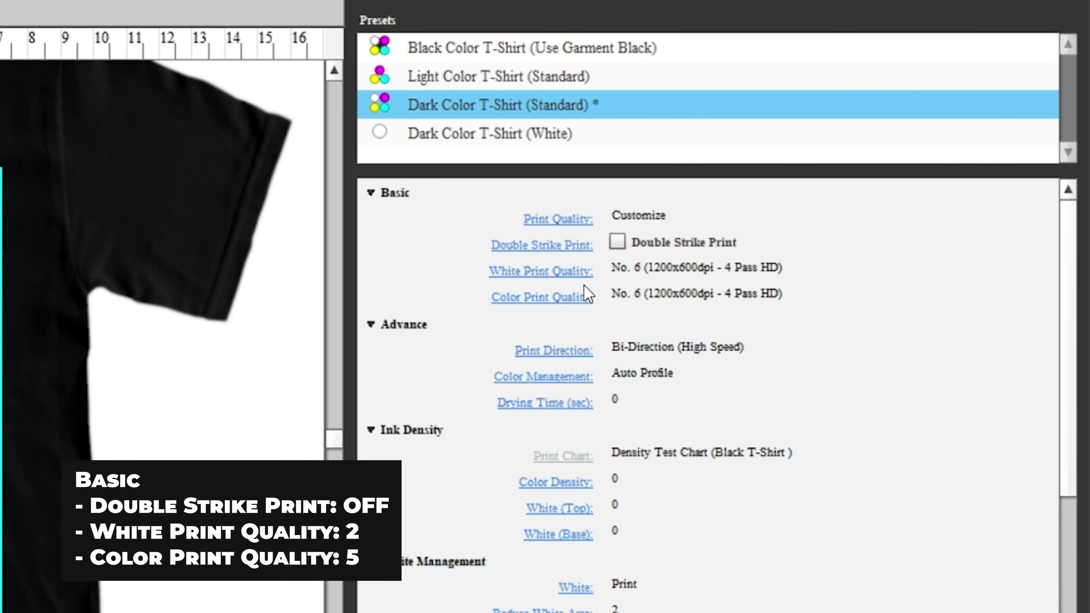
{"action": "left_click", "coordinate": [577, 272]}
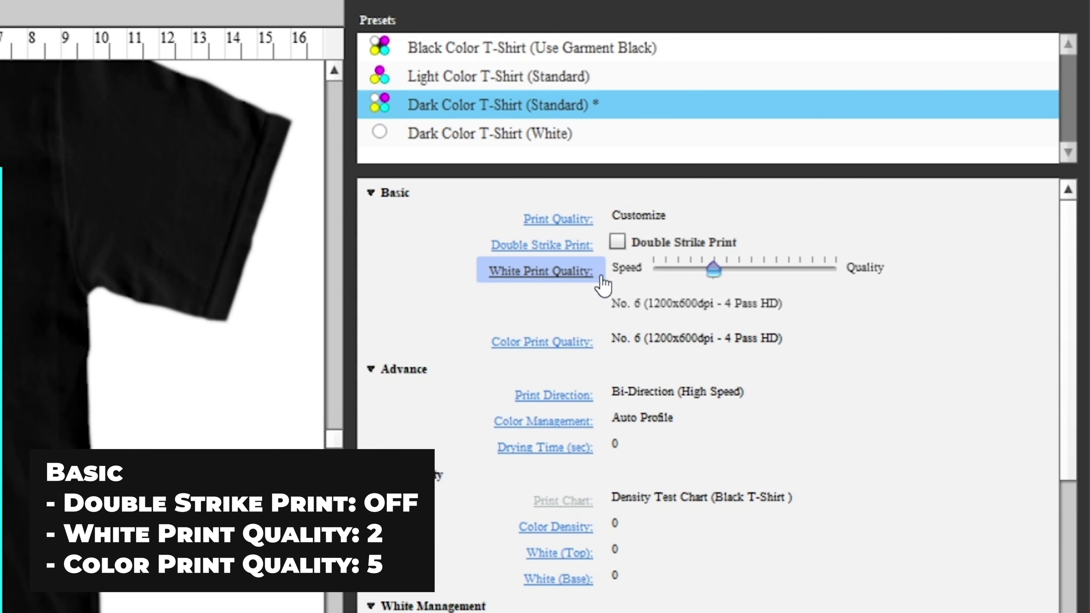
{"action": "left_click", "coordinate": [680, 268]}
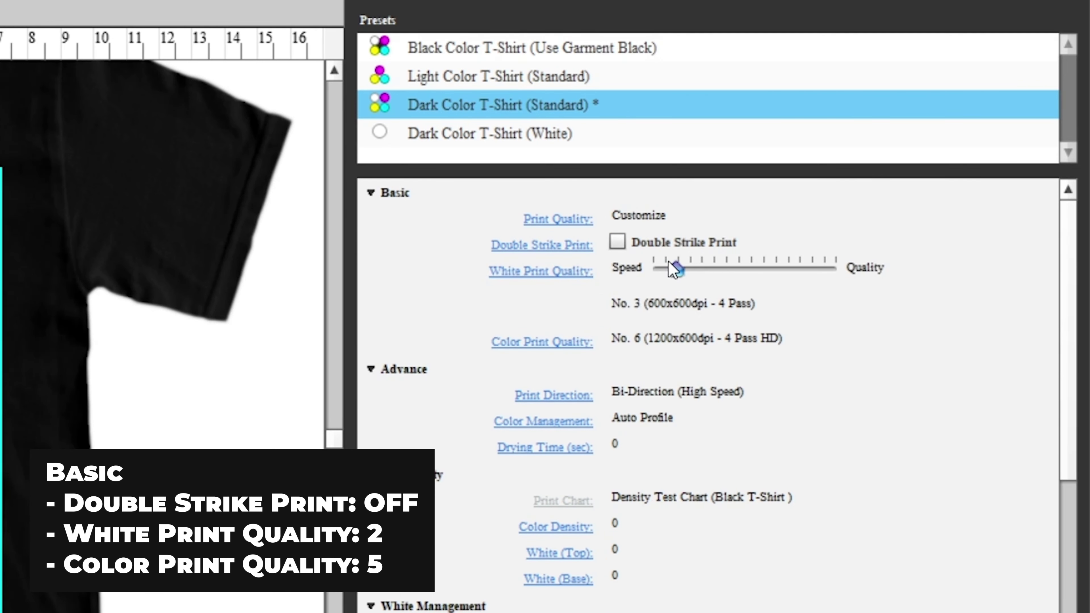
{"action": "left_click", "coordinate": [577, 347]}
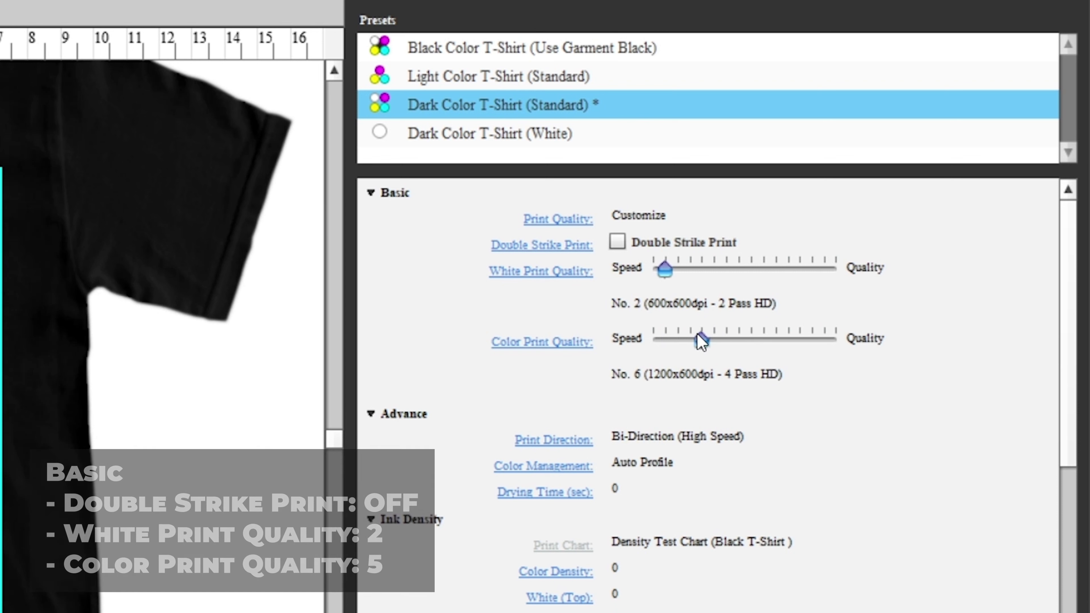
{"action": "left_click", "coordinate": [696, 340]}
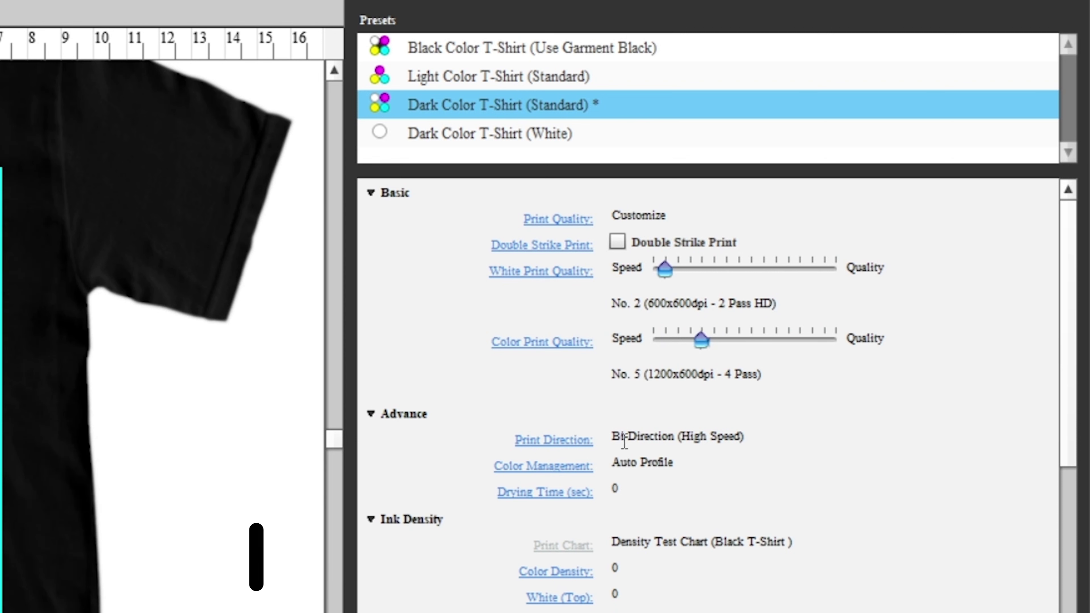
{"action": "left_click", "coordinate": [558, 448]}
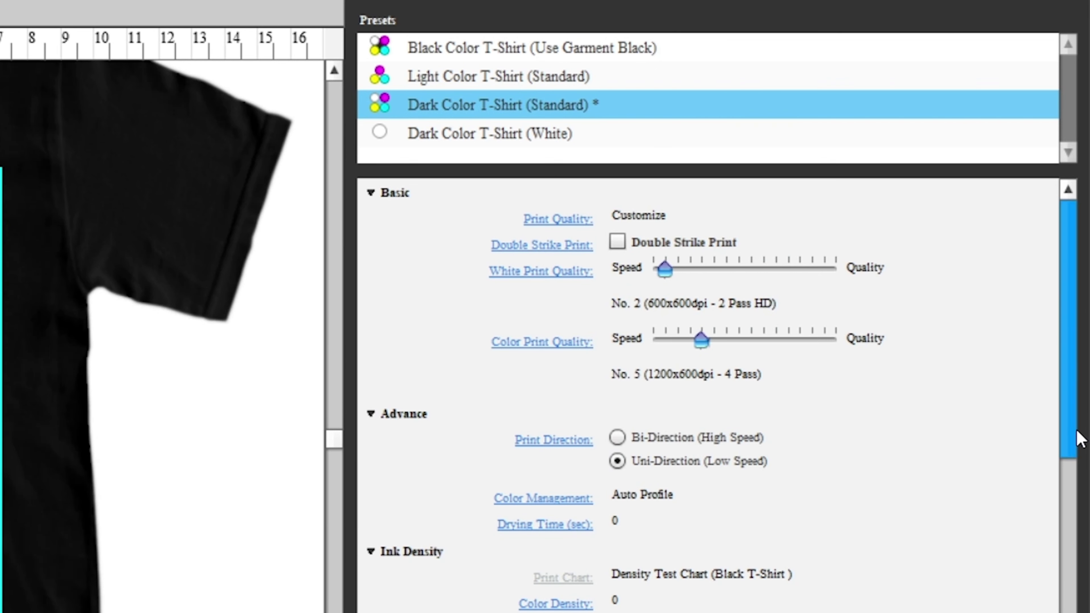
{"action": "left_click_drag", "start_coordinate": [1071, 436], "coordinate": [1060, 511]}
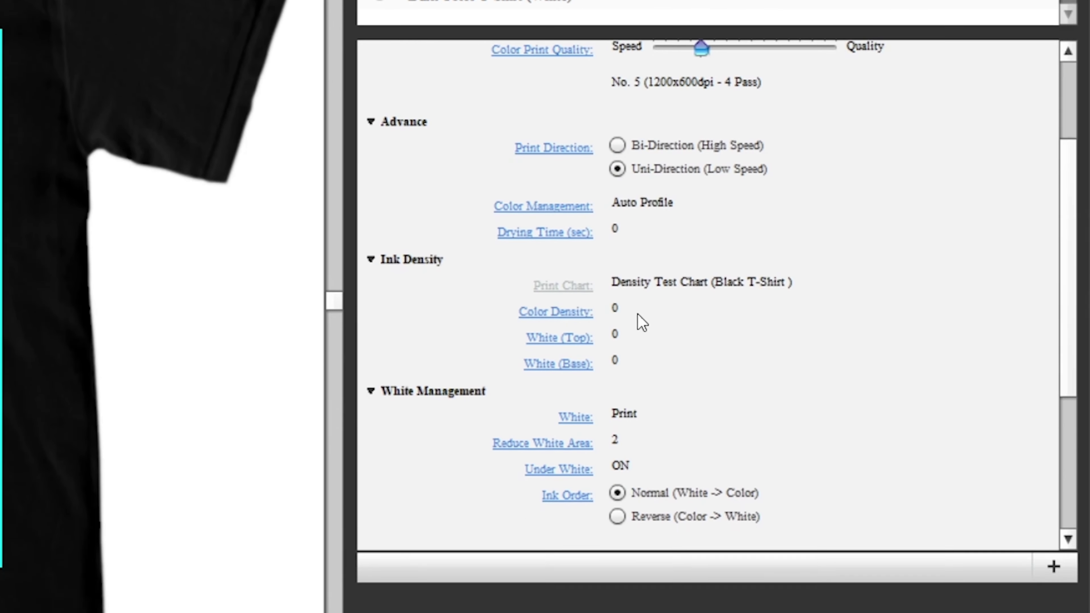
Lower Color Density to -5 and White (Top) density to -50.
{"action": "left_click", "coordinate": [575, 313]}
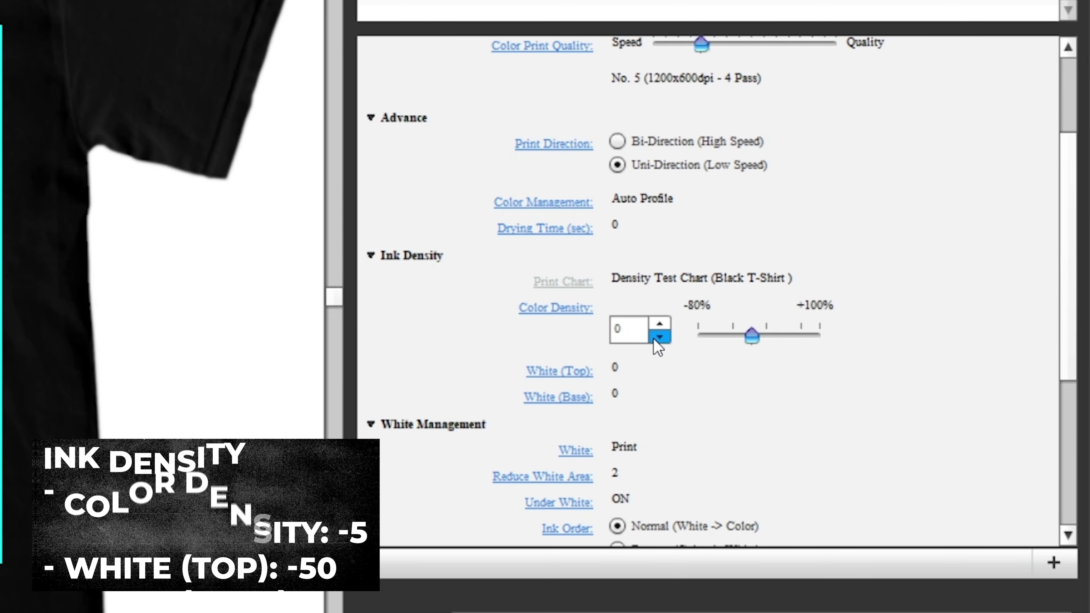
{"action": "left_click", "coordinate": [657, 338]}
{"action": "left_click", "coordinate": [656, 338]}
{"action": "left_click", "coordinate": [657, 337]}
{"action": "left_click", "coordinate": [656, 337]}
{"action": "left_click", "coordinate": [657, 338]}
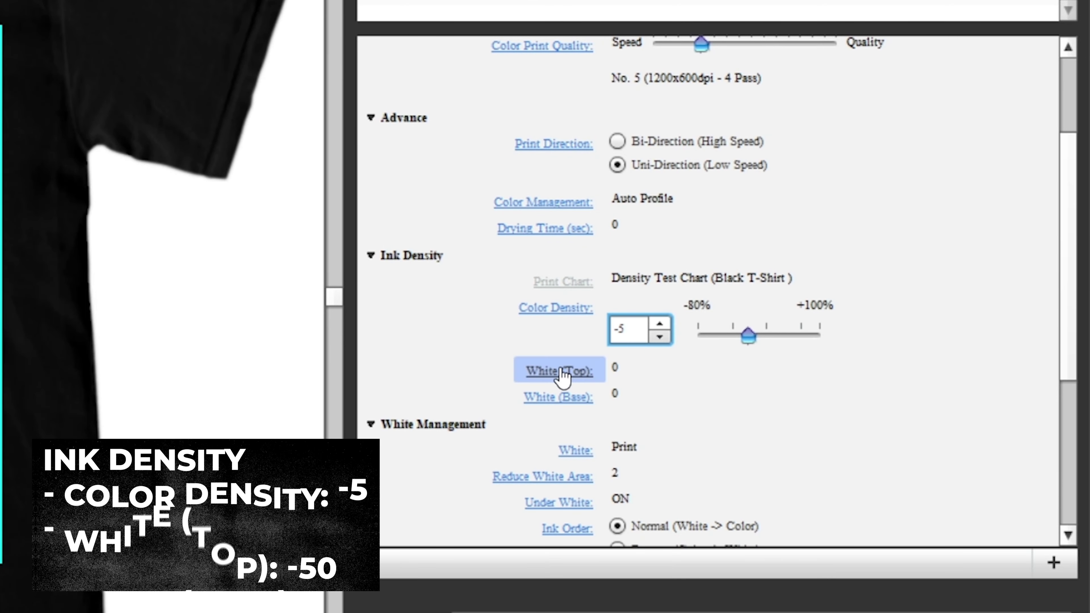
{"action": "left_click", "coordinate": [551, 370]}
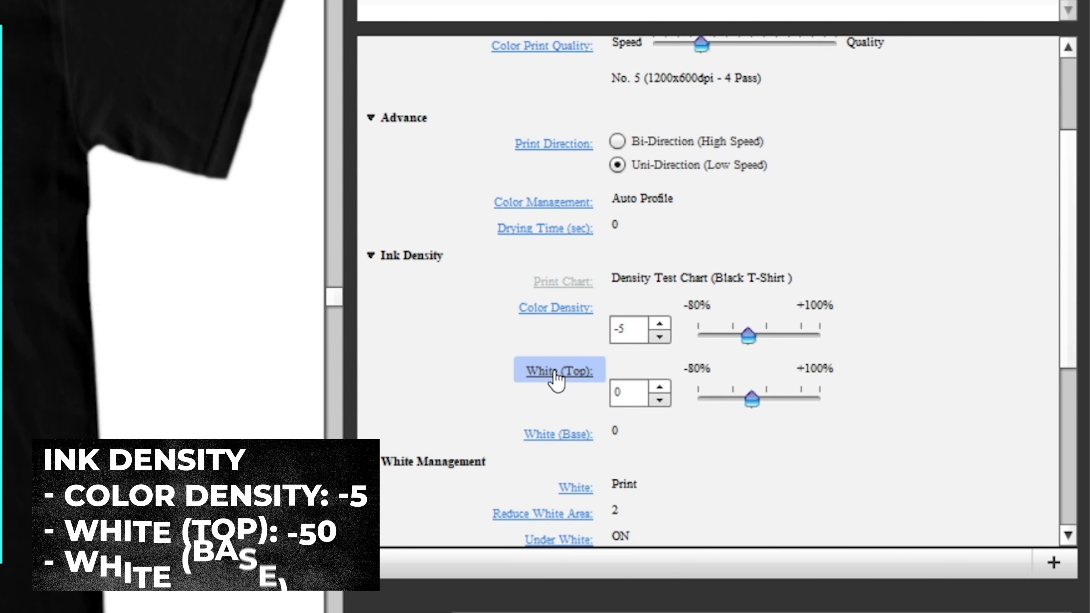
{"action": "left_click", "coordinate": [660, 401]}
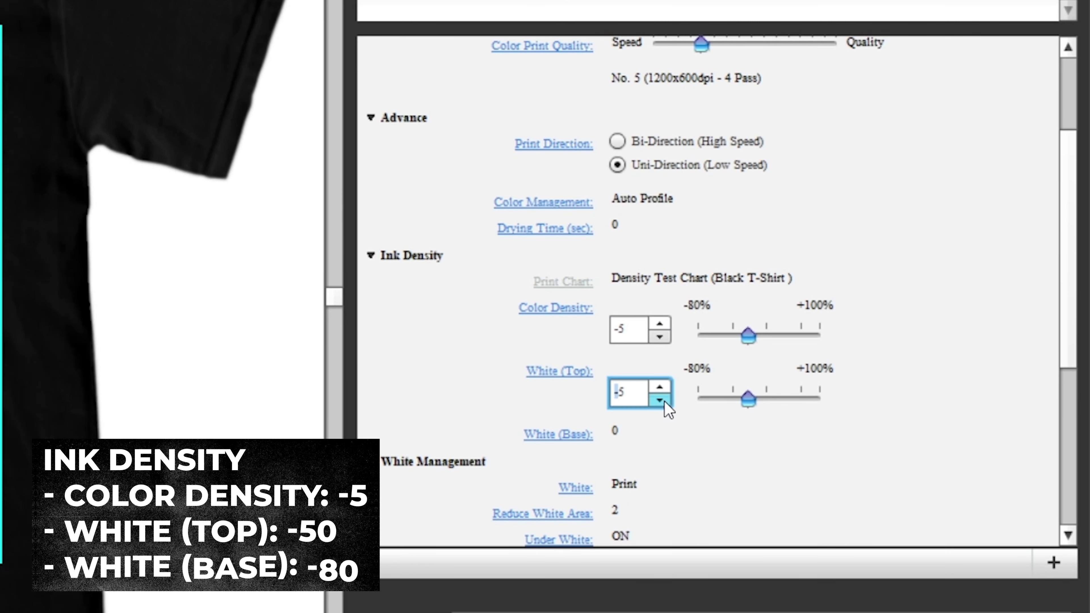
{"action": "left_click", "coordinate": [661, 400]}
{"action": "left_click", "coordinate": [660, 400]}
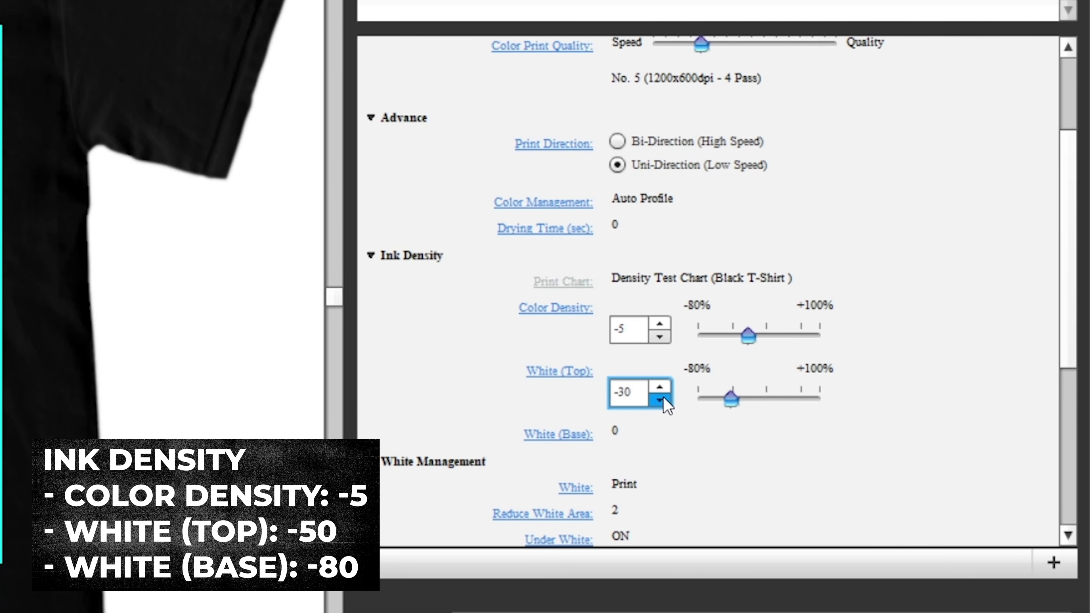
{"action": "left_click", "coordinate": [660, 400]}
{"action": "left_click", "coordinate": [660, 401]}
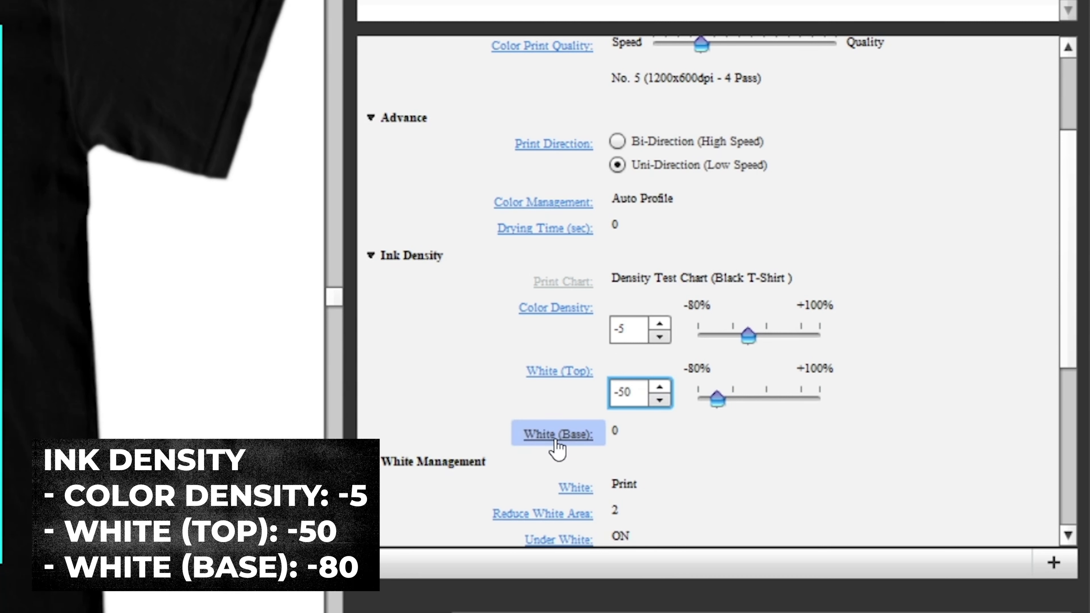
Lower White (Base) density to -80.
{"action": "left_click", "coordinate": [553, 442]}
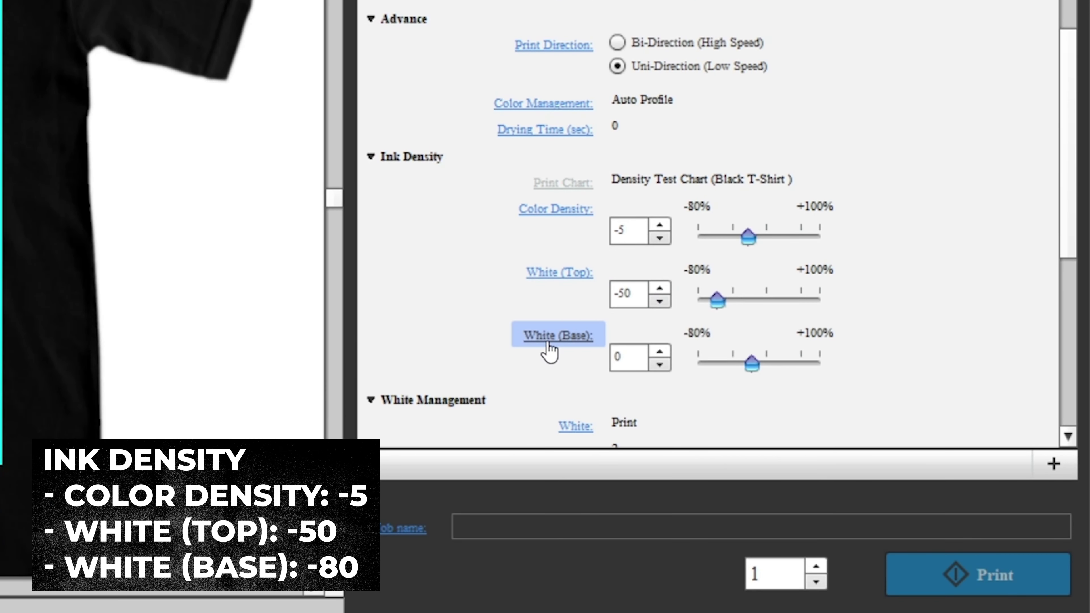
{"action": "left_click", "coordinate": [659, 365]}
{"action": "left_click", "coordinate": [660, 365]}
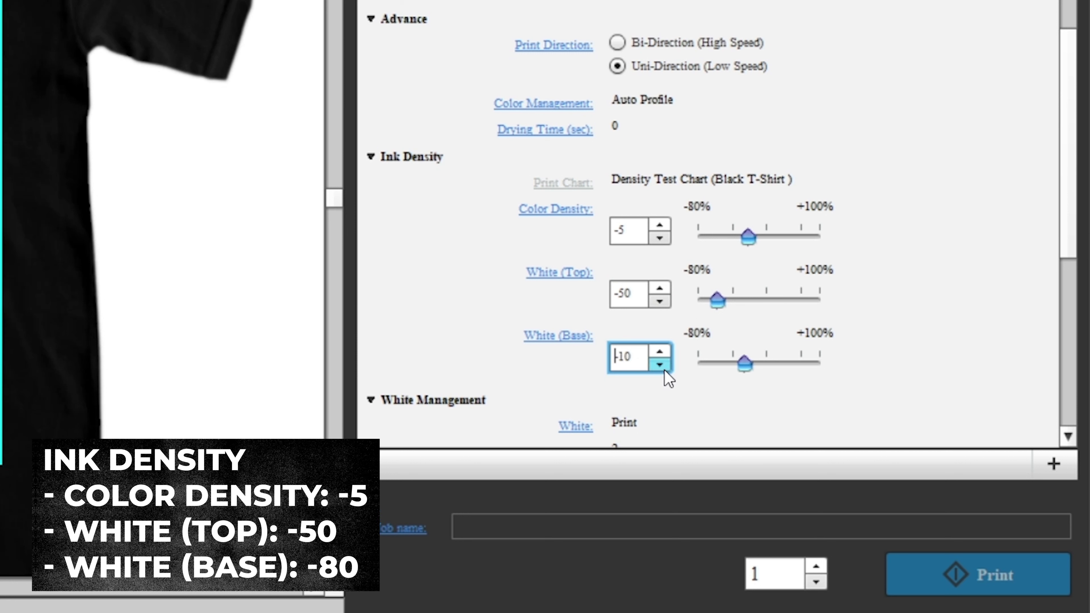
{"action": "left_click", "coordinate": [659, 364]}
{"action": "left_click", "coordinate": [660, 364]}
{"action": "left_click", "coordinate": [660, 364]}
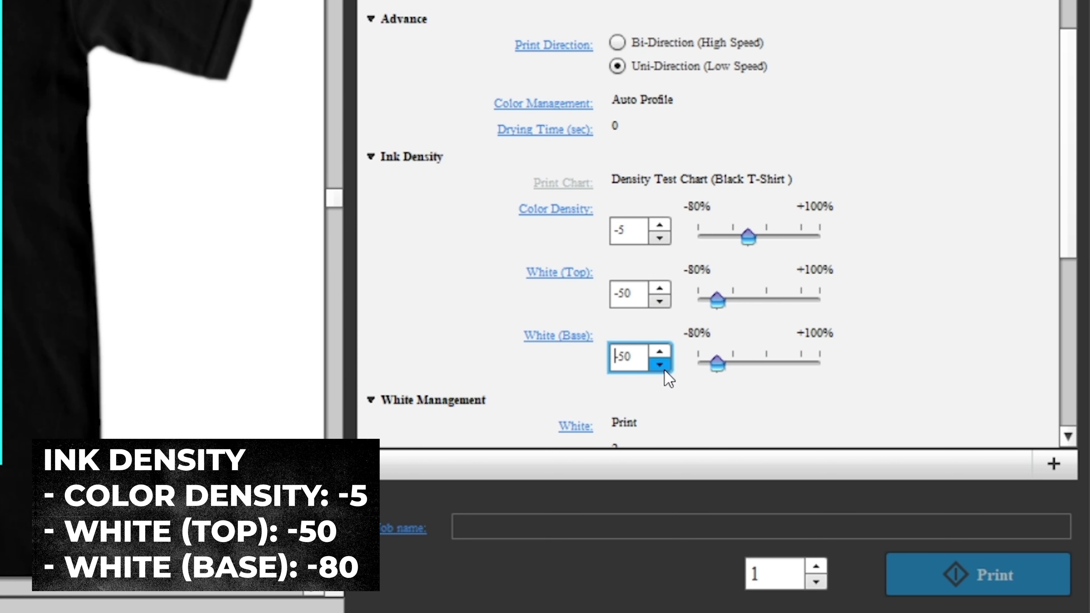
{"action": "left_click", "coordinate": [660, 364]}
{"action": "left_click", "coordinate": [660, 365]}
{"action": "left_click", "coordinate": [660, 364]}
{"action": "left_click", "coordinate": [660, 364]}
{"action": "left_click", "coordinate": [659, 364]}
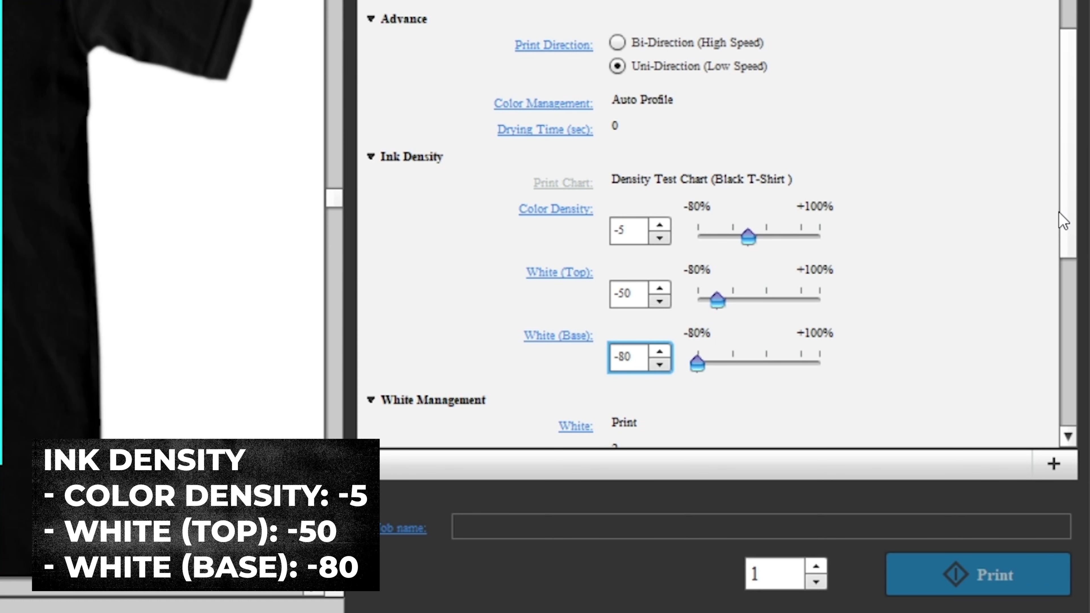
{"action": "left_click_drag", "start_coordinate": [1062, 221], "coordinate": [1059, 305]}
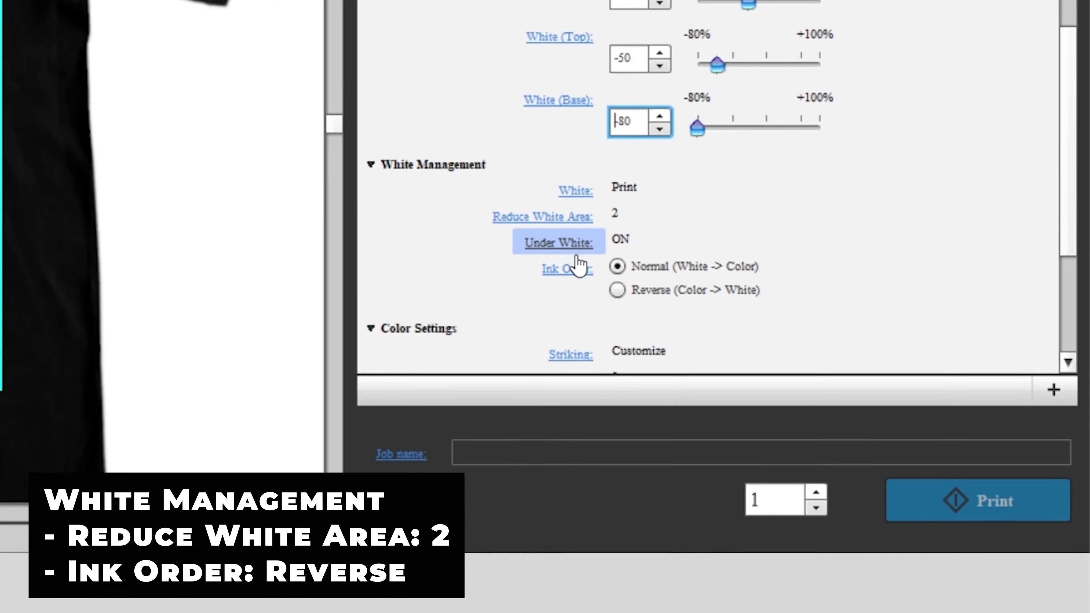
Set Ink Order to Reverse (Color -> White), keeping Reduce White Area at 2.
{"action": "left_click", "coordinate": [618, 365]}
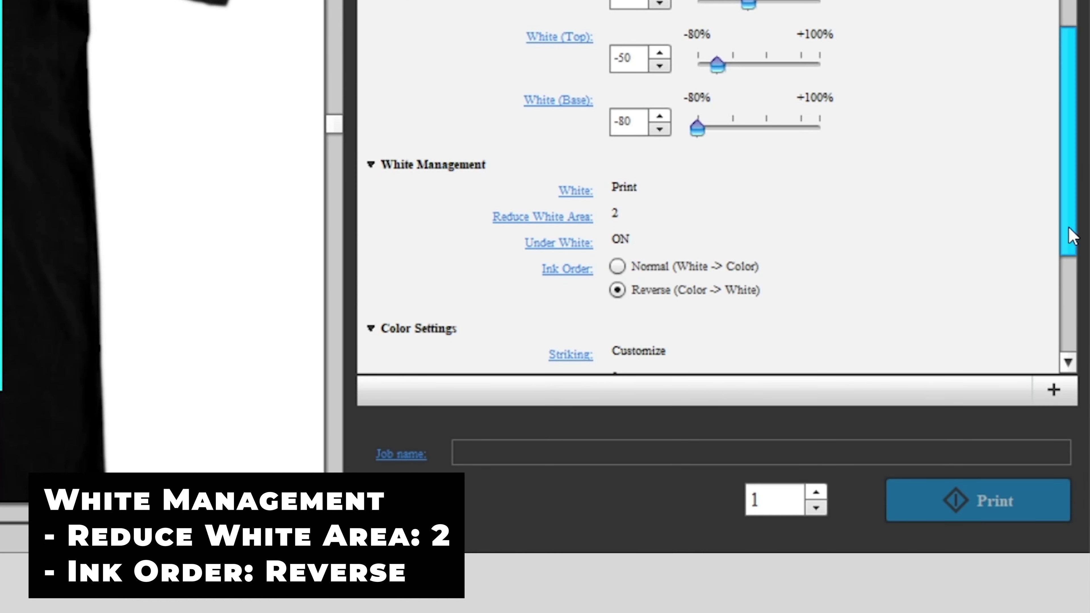
{"action": "left_click_drag", "start_coordinate": [1070, 236], "coordinate": [1067, 335]}
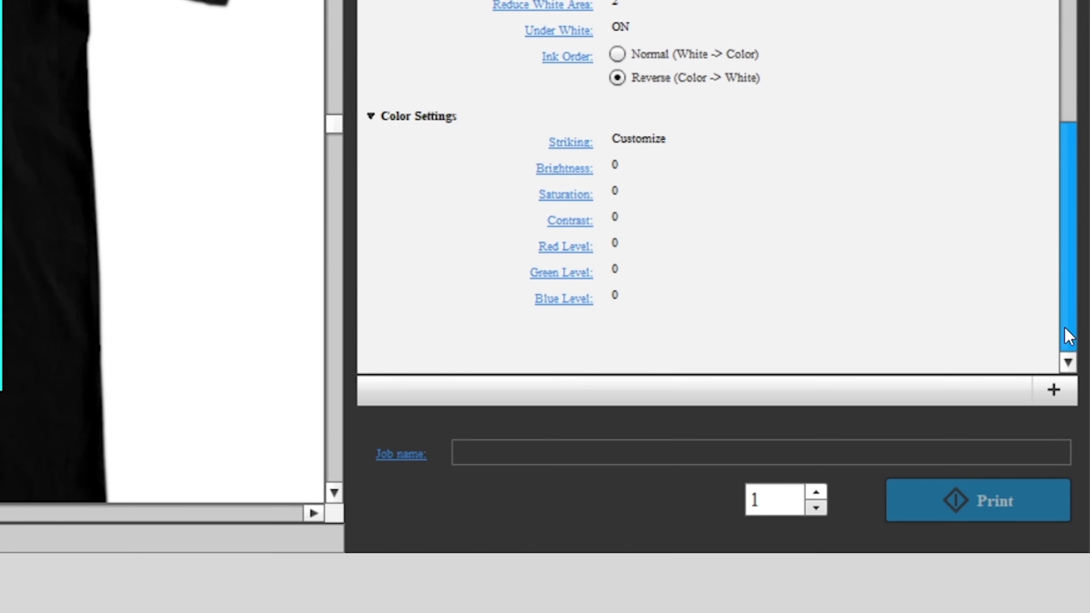
Raise the Brightness colour setting to 2.
{"action": "left_click", "coordinate": [562, 174]}
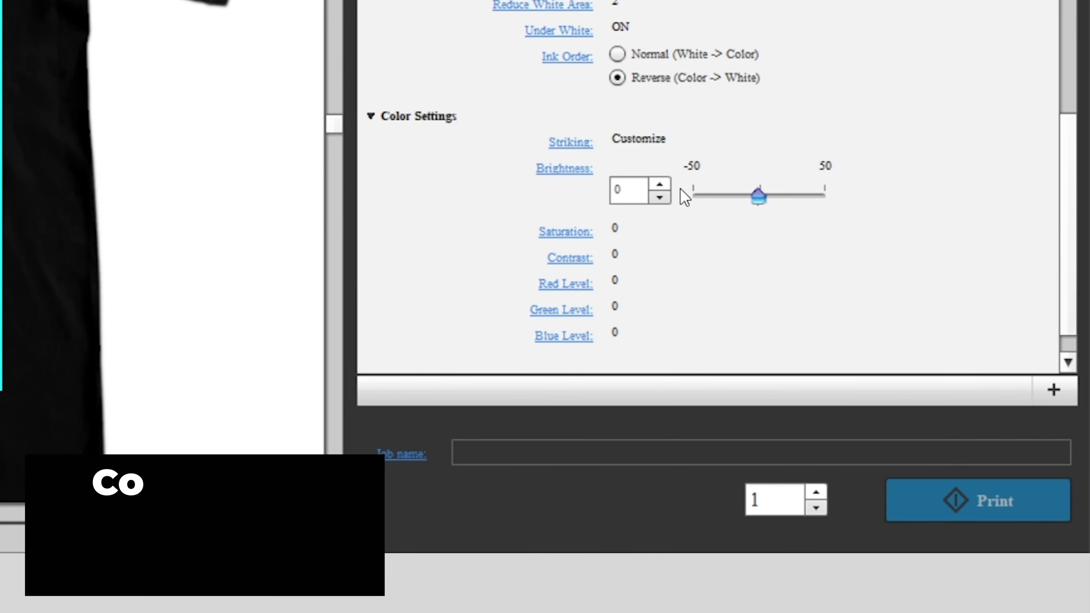
{"action": "left_click", "coordinate": [660, 184]}
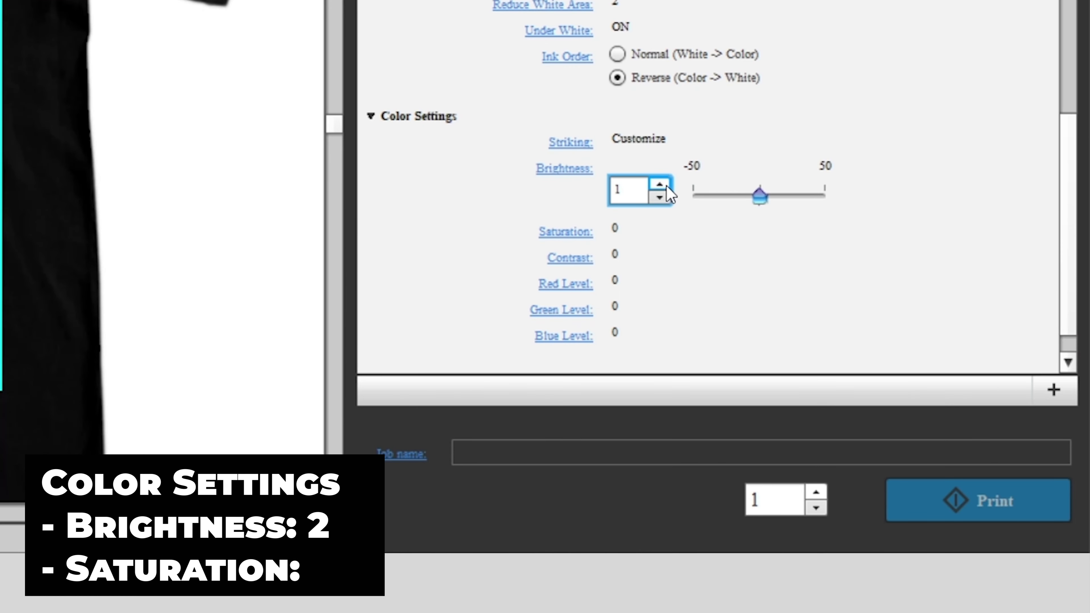
{"action": "left_click", "coordinate": [660, 184]}
Lower the Saturation colour setting to -30.
{"action": "left_click", "coordinate": [575, 233]}
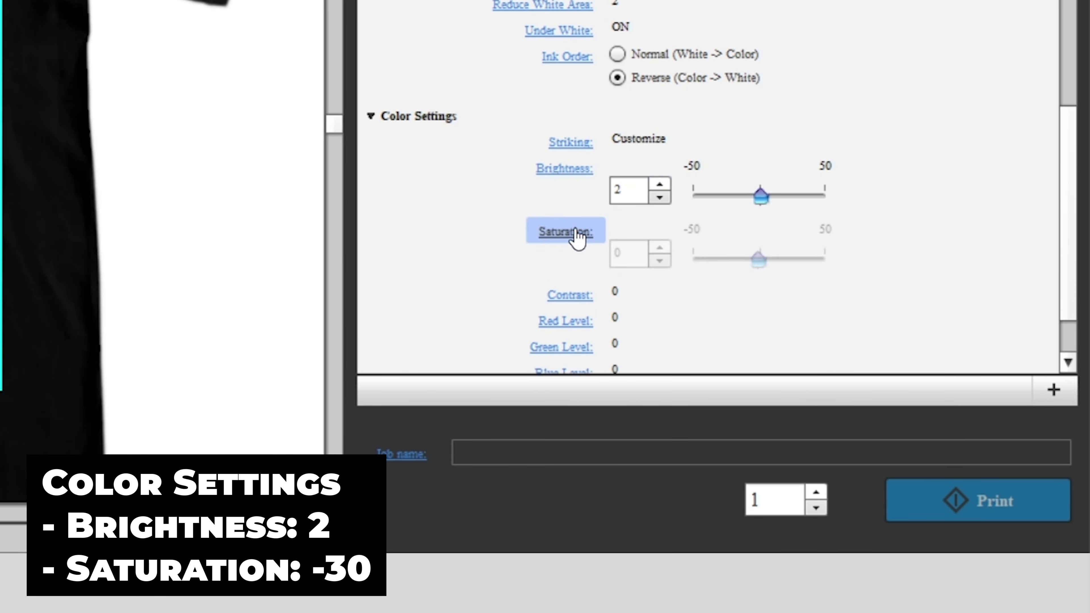
{"action": "double_click", "coordinate": [660, 260]}
{"action": "left_click", "coordinate": [660, 260]}
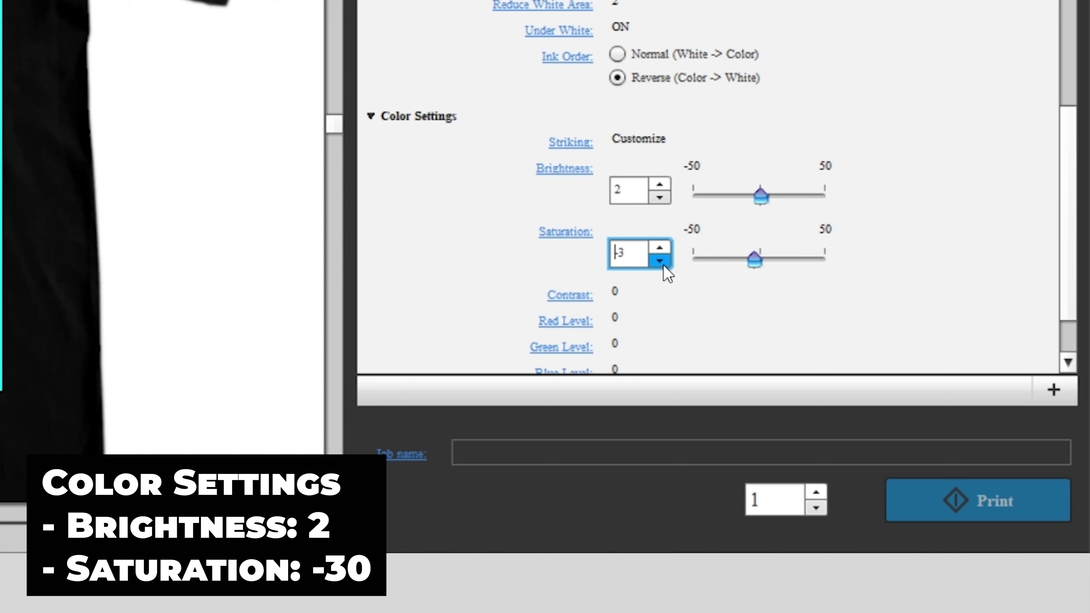
{"action": "double_click", "coordinate": [660, 260]}
{"action": "left_click", "coordinate": [660, 260]}
{"action": "double_click", "coordinate": [659, 261]}
{"action": "left_click", "coordinate": [660, 260]}
{"action": "double_click", "coordinate": [663, 264]}
{"action": "left_click", "coordinate": [664, 265]}
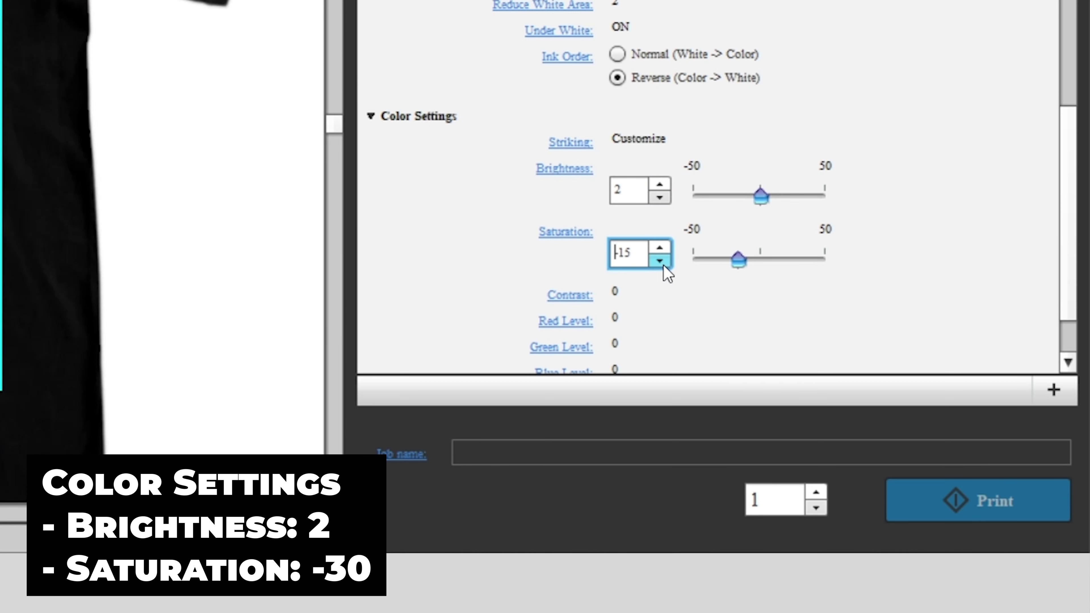
{"action": "double_click", "coordinate": [660, 261]}
{"action": "left_click", "coordinate": [660, 261]}
{"action": "double_click", "coordinate": [660, 260]}
{"action": "left_click", "coordinate": [660, 261]}
{"action": "double_click", "coordinate": [660, 260]}
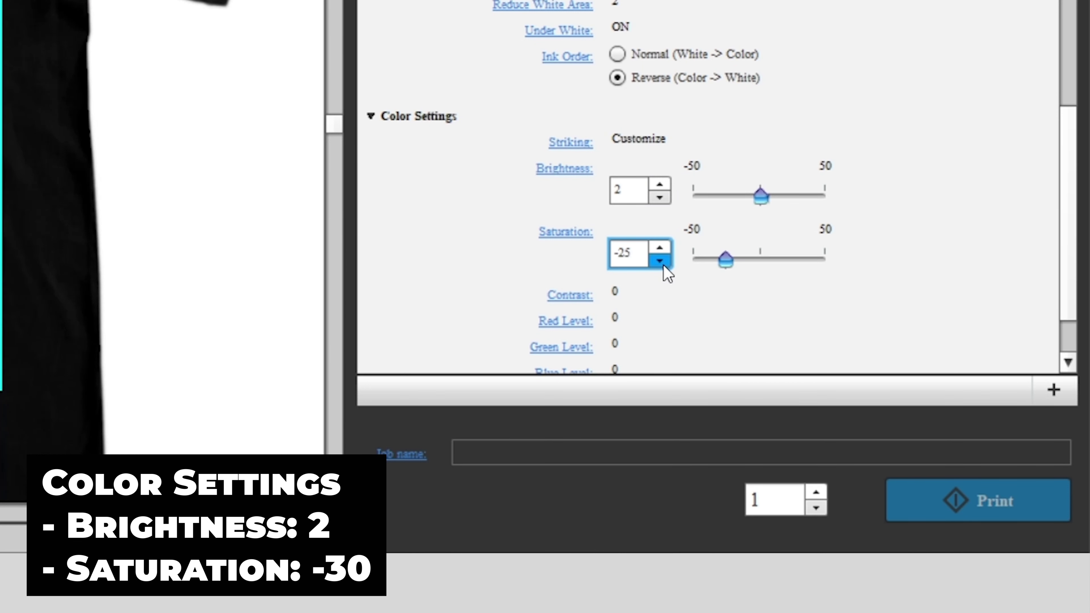
{"action": "double_click", "coordinate": [659, 260]}
{"action": "left_click", "coordinate": [660, 261]}
{"action": "double_click", "coordinate": [659, 260]}
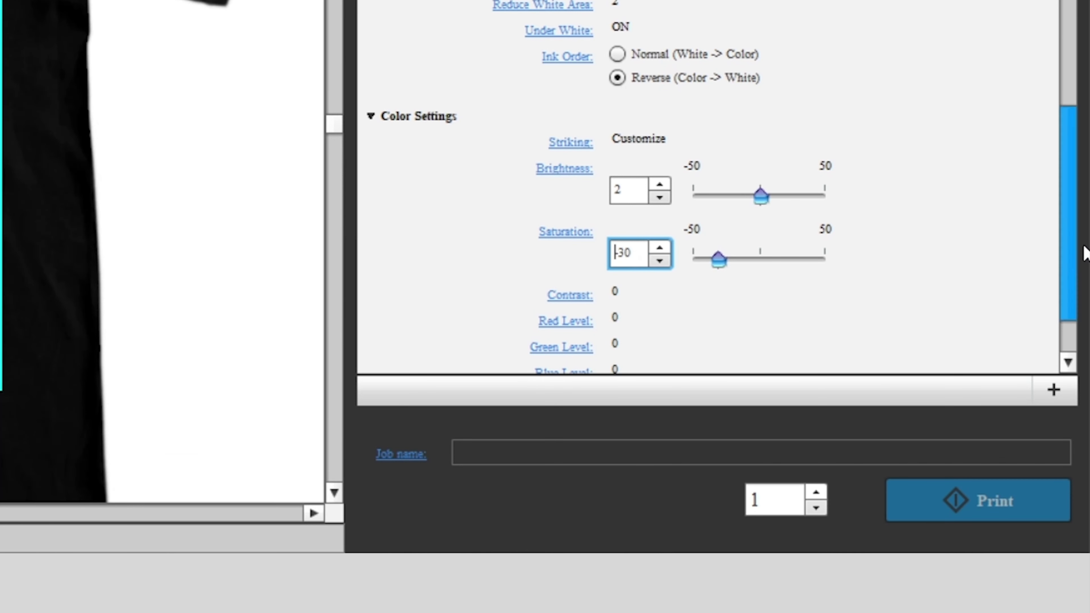
{"action": "left_click_drag", "start_coordinate": [1065, 268], "coordinate": [1063, 298]}
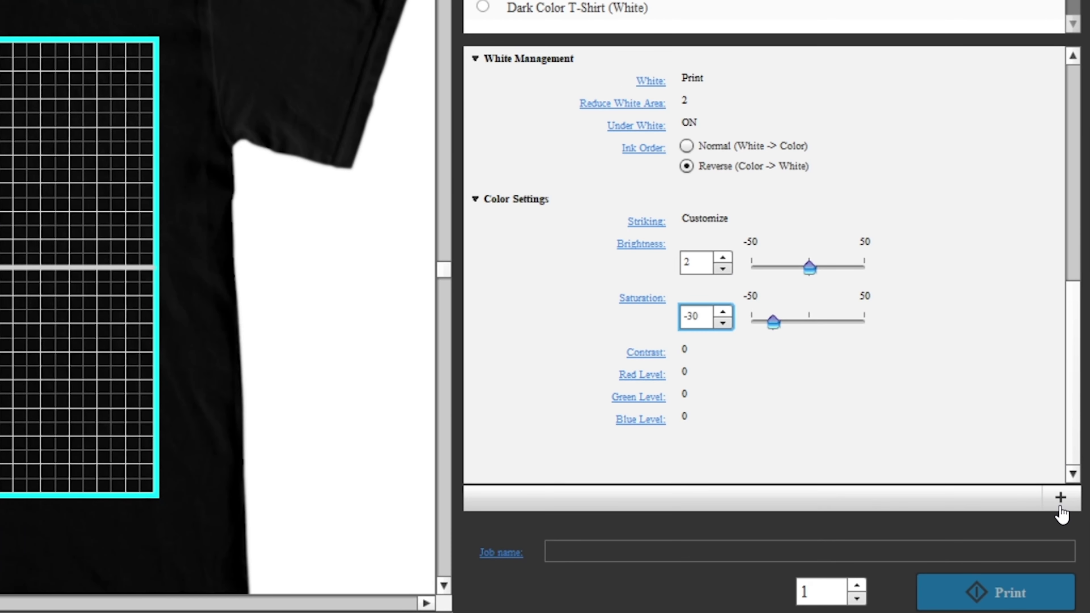
Add the current print settings as a preset named 'Direct to Film'.
{"action": "left_click", "coordinate": [1054, 390]}
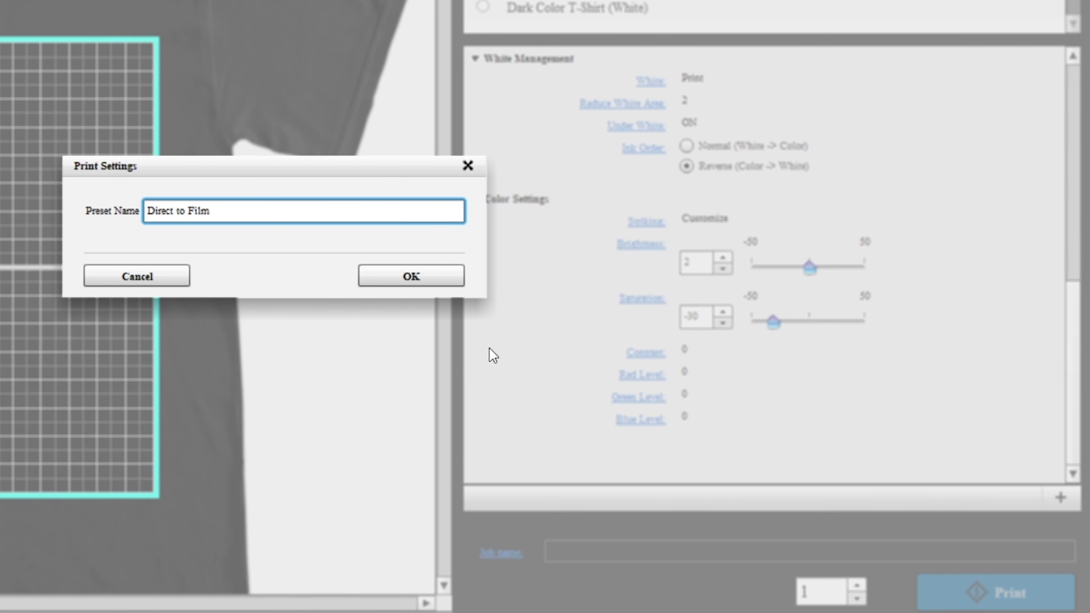
{"action": "left_click", "coordinate": [391, 281]}
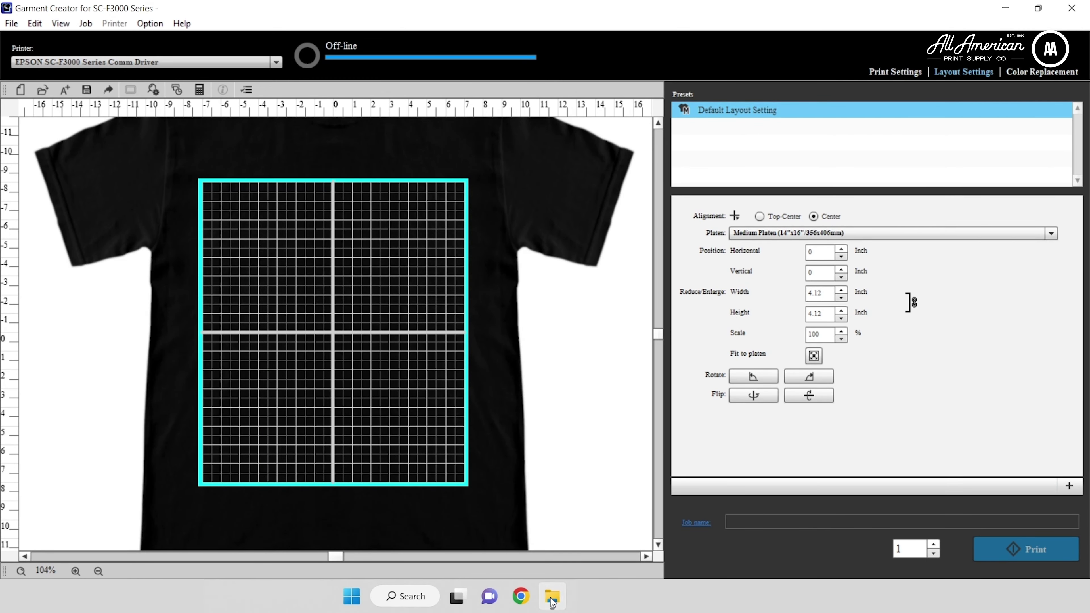
Place the 'usa pocket' image at the shirt's centre and flip it horizontally.
{"action": "left_click", "coordinate": [552, 601]}
{"action": "left_click_drag", "start_coordinate": [659, 291], "coordinate": [343, 319]}
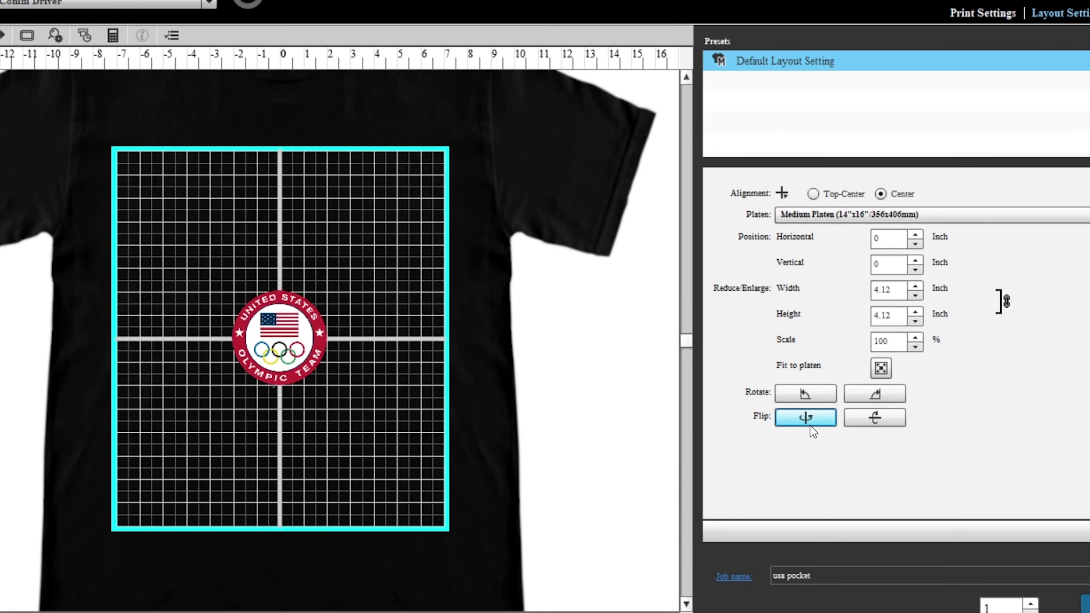
{"action": "left_click", "coordinate": [805, 419]}
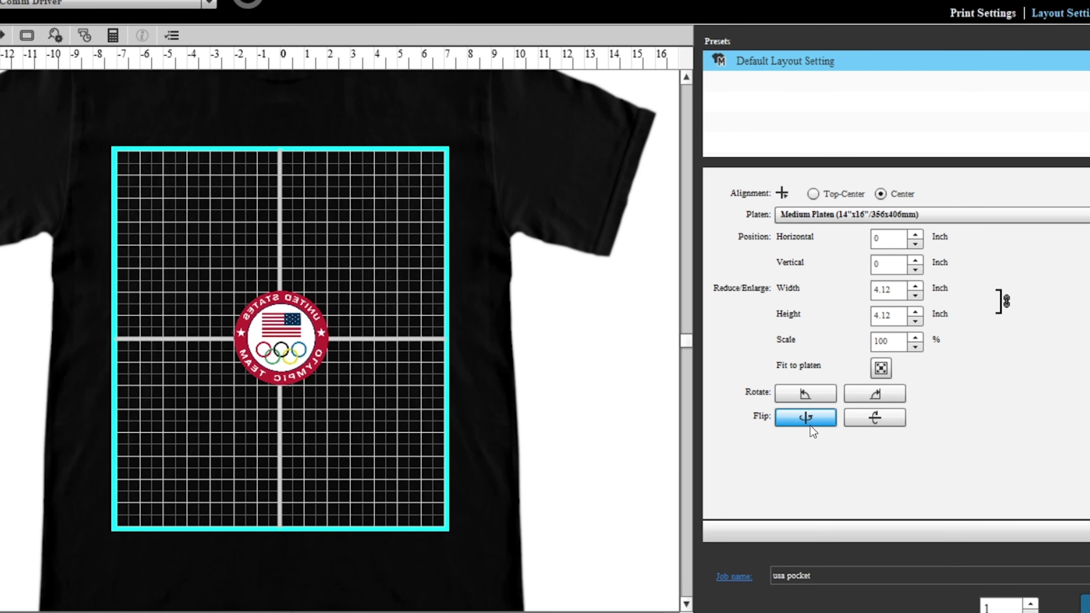